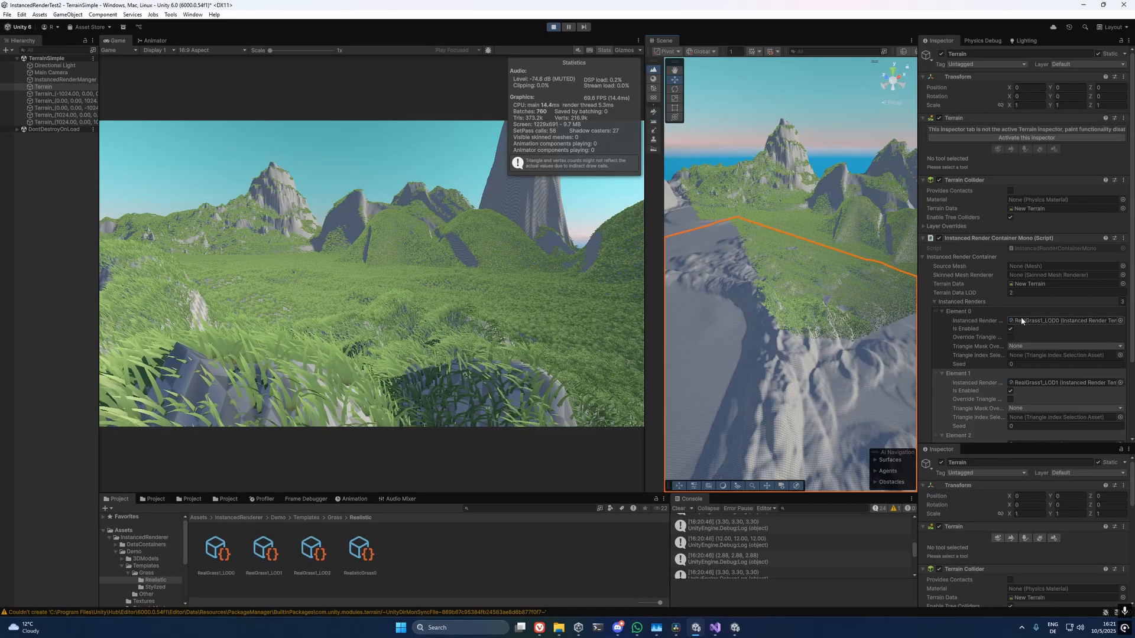
Toggle the RealGrass1_LOD0 instanced render on the Terrain object off and back on to compare the grass.
{"action": "scroll", "coordinate": [1003, 299], "scroll_direction": "down", "scroll_amount": 2}
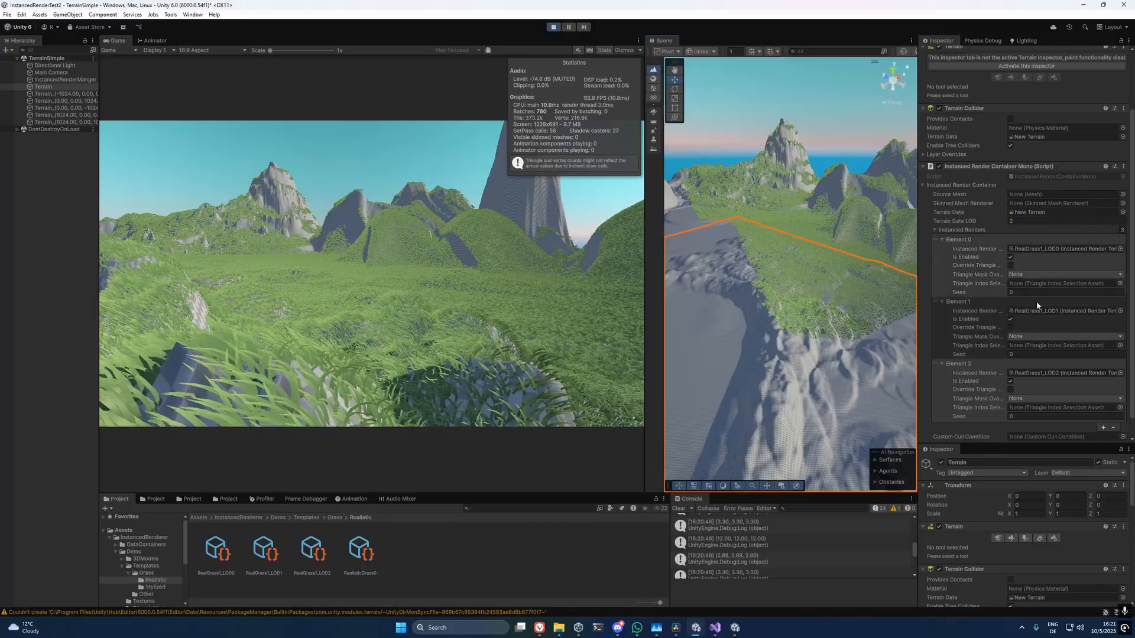
{"action": "left_click", "coordinate": [1010, 257]}
{"action": "left_click", "coordinate": [1010, 256]}
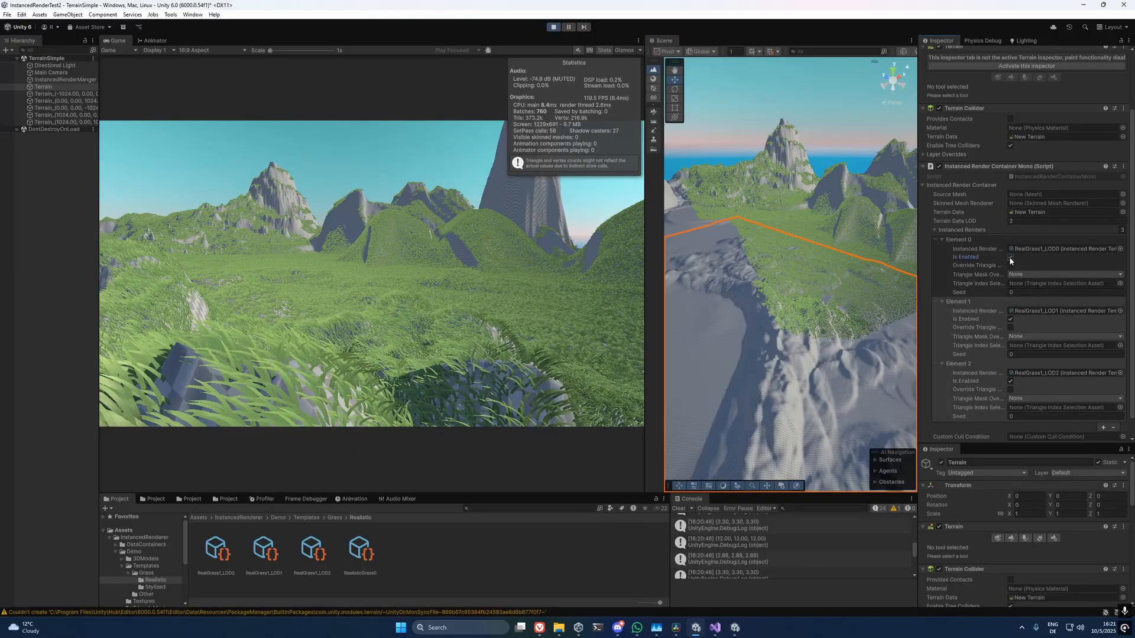
{"action": "left_click", "coordinate": [1010, 258]}
{"action": "left_click", "coordinate": [1009, 257]}
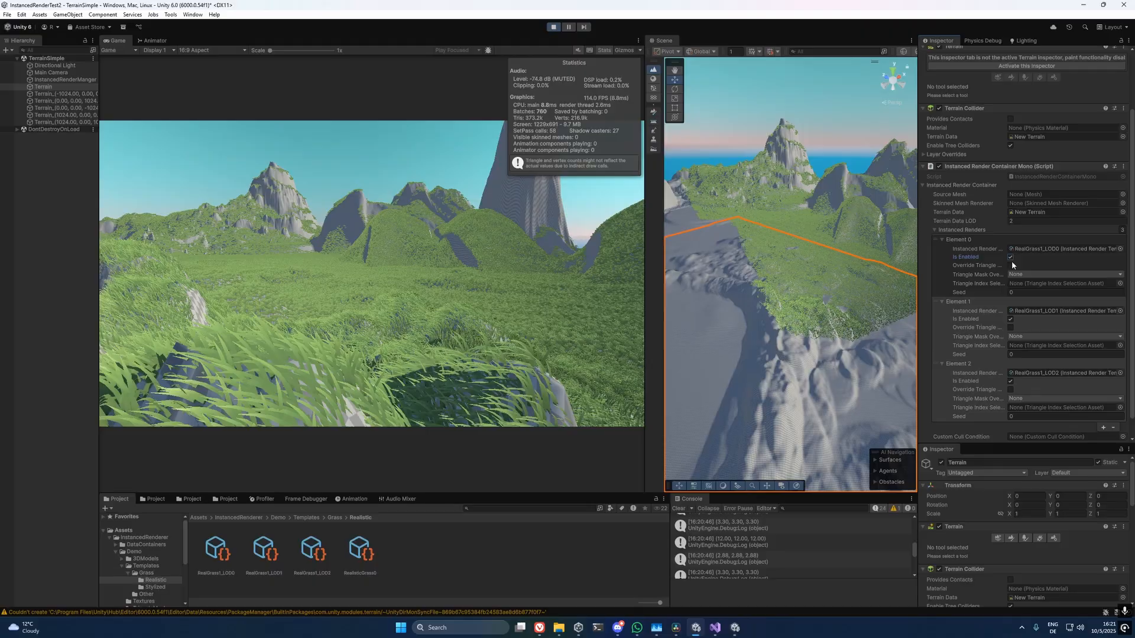
Disable the RealGrass1_LOD1 instanced render on both Terrain and Terrain_(1024.00, 0.00, 0.00).
{"action": "left_click", "coordinate": [1010, 319]}
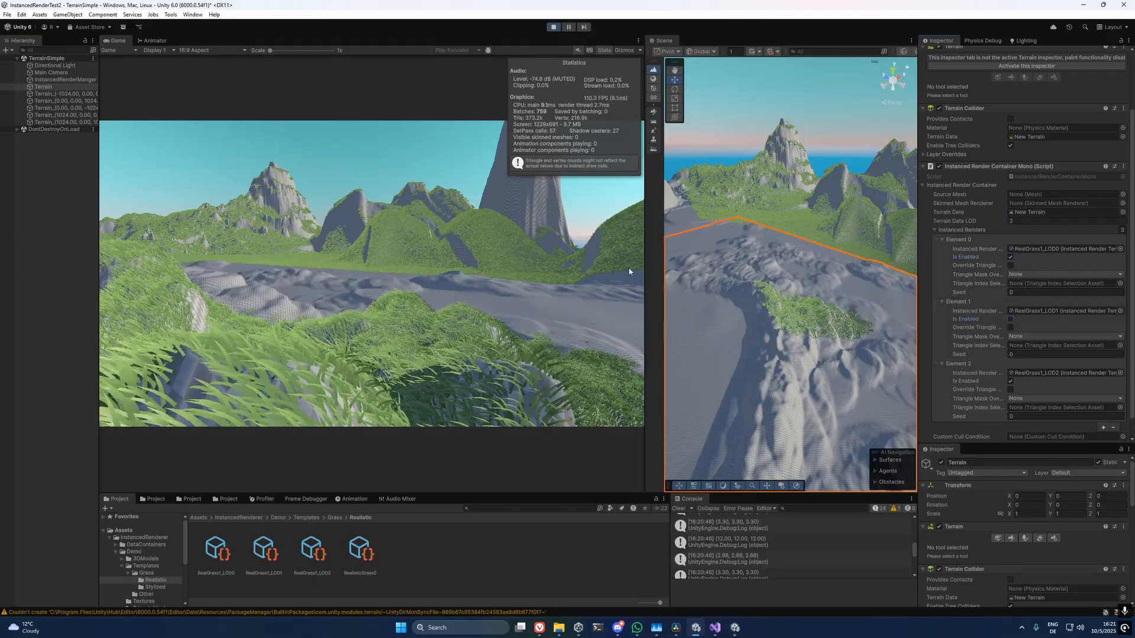
{"action": "left_click", "coordinate": [65, 115]}
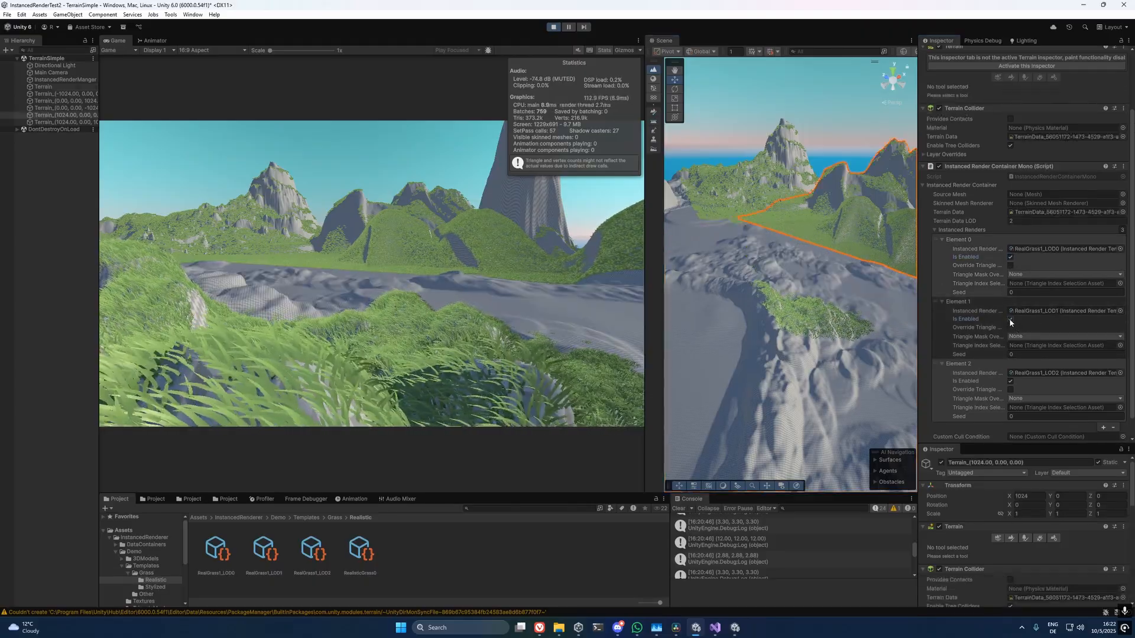
{"action": "left_click", "coordinate": [1010, 319]}
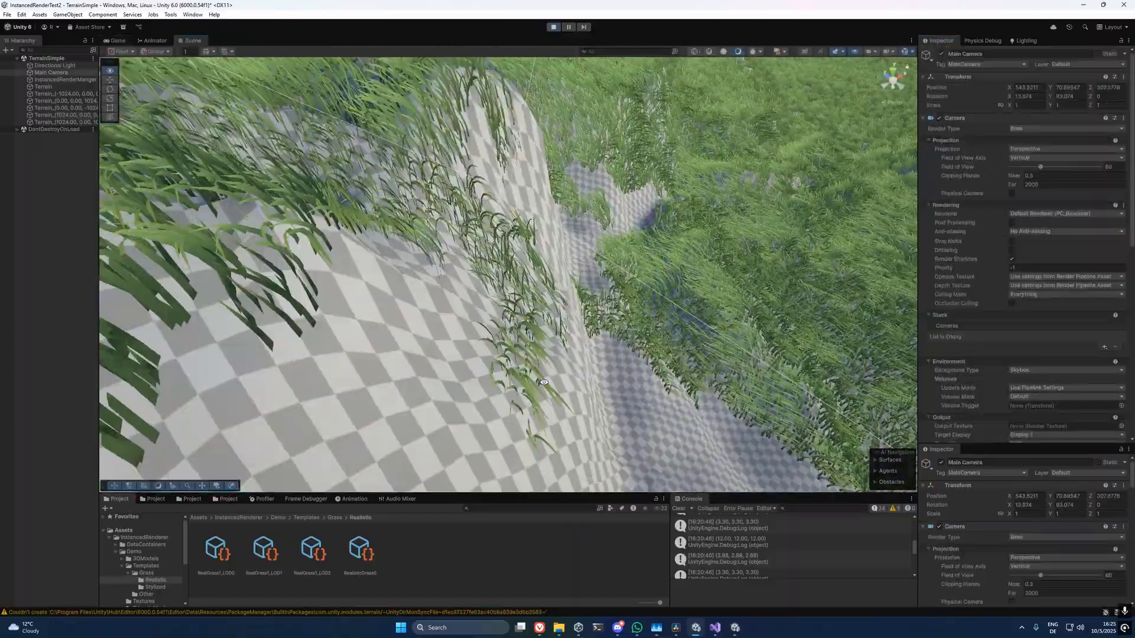
Examine the terrain grass in the Scene view, from the detailed blades nearby to the simplified triangles on distant slopes.
{"action": "right_click_drag", "start_coordinate": [544, 382], "coordinate": [631, 380]}
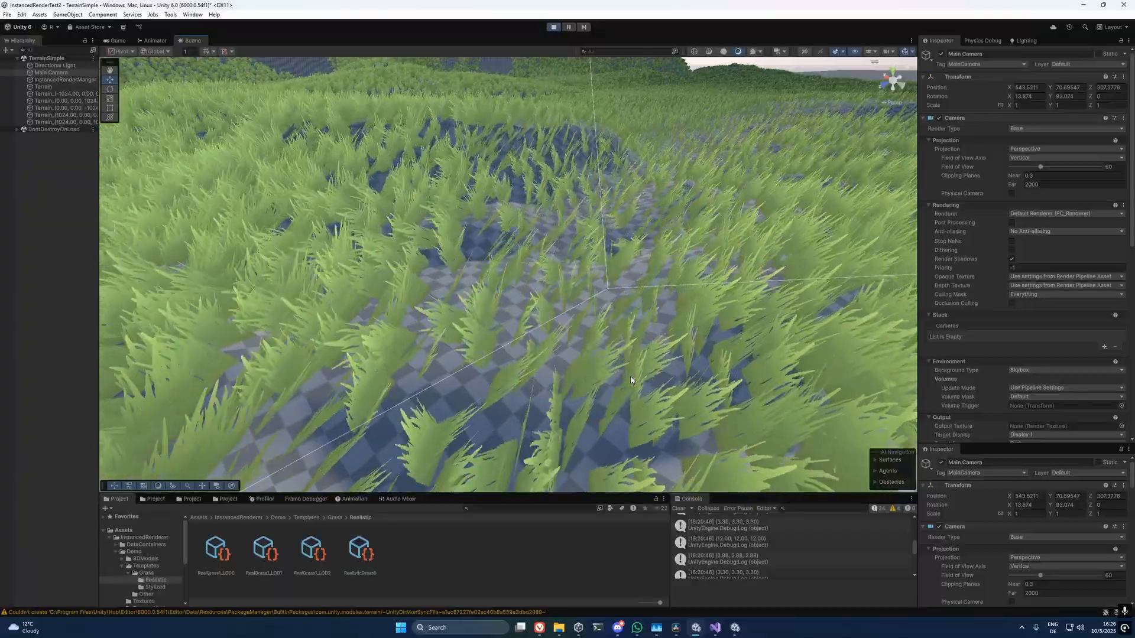
{"action": "scroll", "coordinate": [629, 378], "scroll_direction": "down", "scroll_amount": 3}
{"action": "middle_click_drag", "start_coordinate": [628, 376], "coordinate": [360, 324]}
{"action": "right_click_drag", "start_coordinate": [360, 325], "coordinate": [240, 276]}
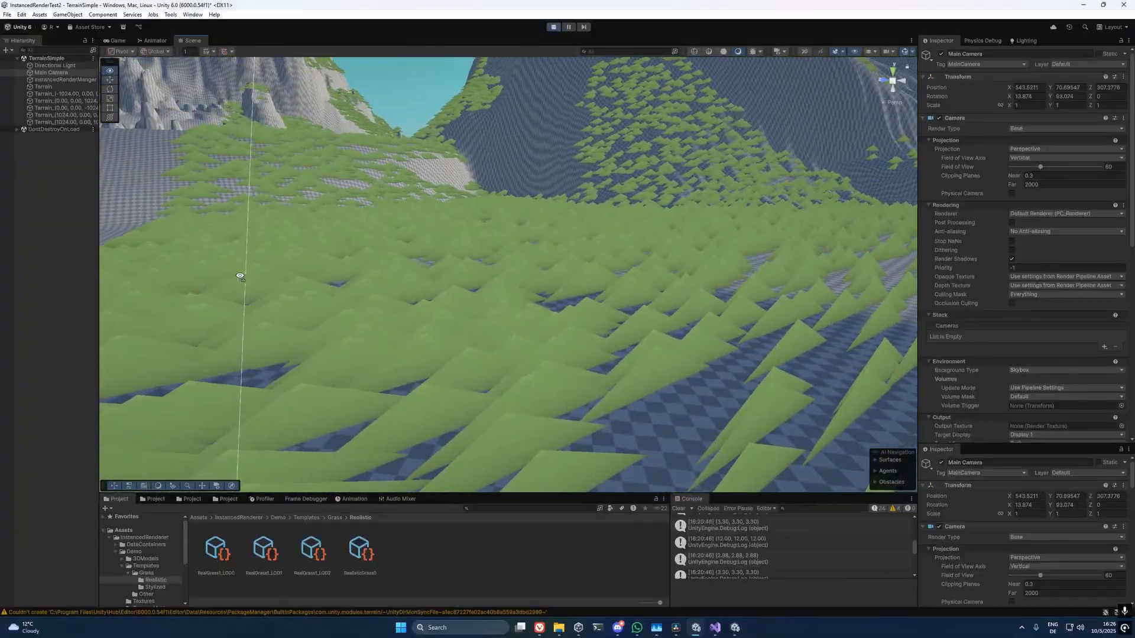
{"action": "middle_click_drag", "start_coordinate": [240, 276], "coordinate": [419, 344]}
{"action": "scroll", "coordinate": [443, 320], "scroll_direction": "down", "scroll_amount": 4}
{"action": "scroll", "coordinate": [443, 321], "scroll_direction": "up", "scroll_amount": 5}
{"action": "scroll", "coordinate": [452, 328], "scroll_direction": "down", "scroll_amount": 3}
{"action": "right_click_drag", "start_coordinate": [477, 306], "coordinate": [614, 341]}
{"action": "key", "text": "s"}
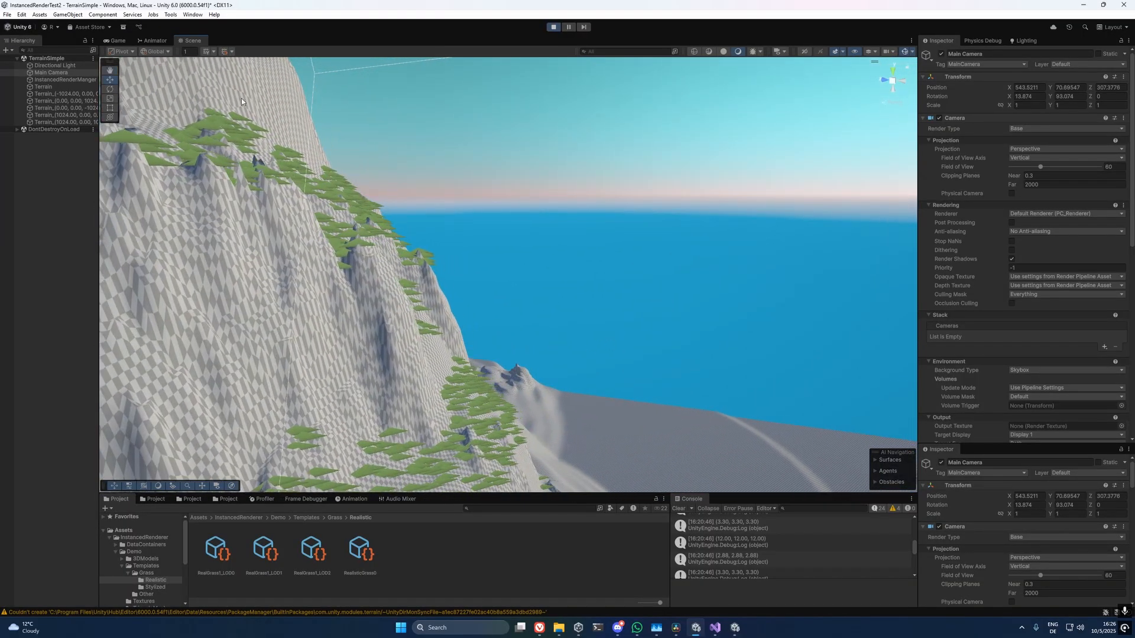
Move the main camera back and forth over the grass field in the Game view to examine the level-of-detail transitions.
{"action": "left_click", "coordinate": [123, 42]}
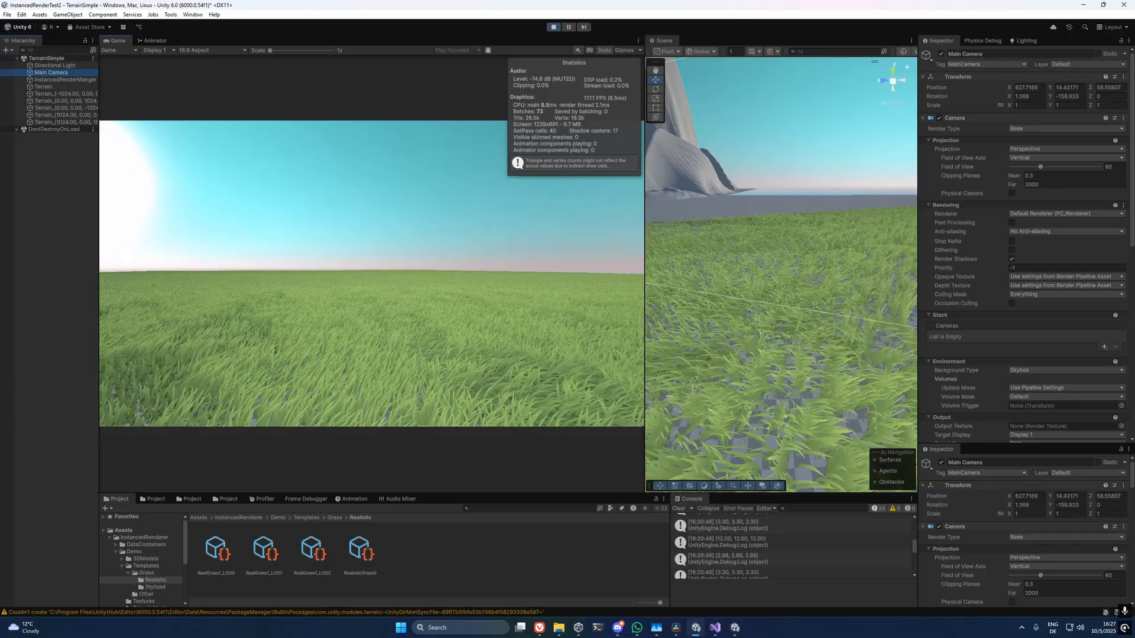
{"action": "key", "text": "w"}
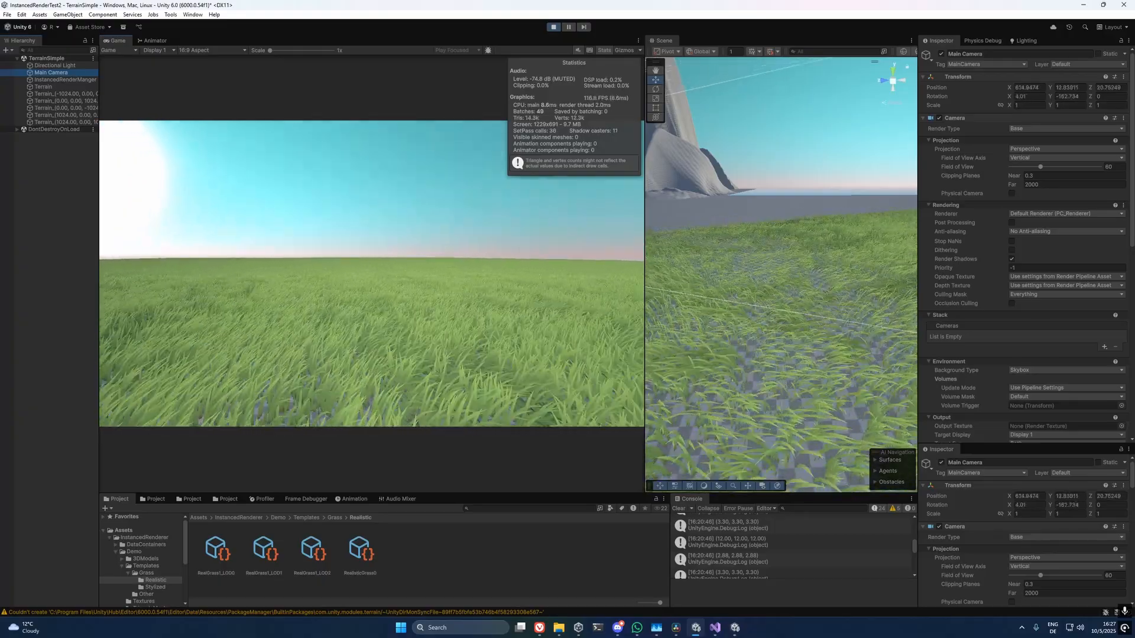
{"action": "key", "text": "s"}
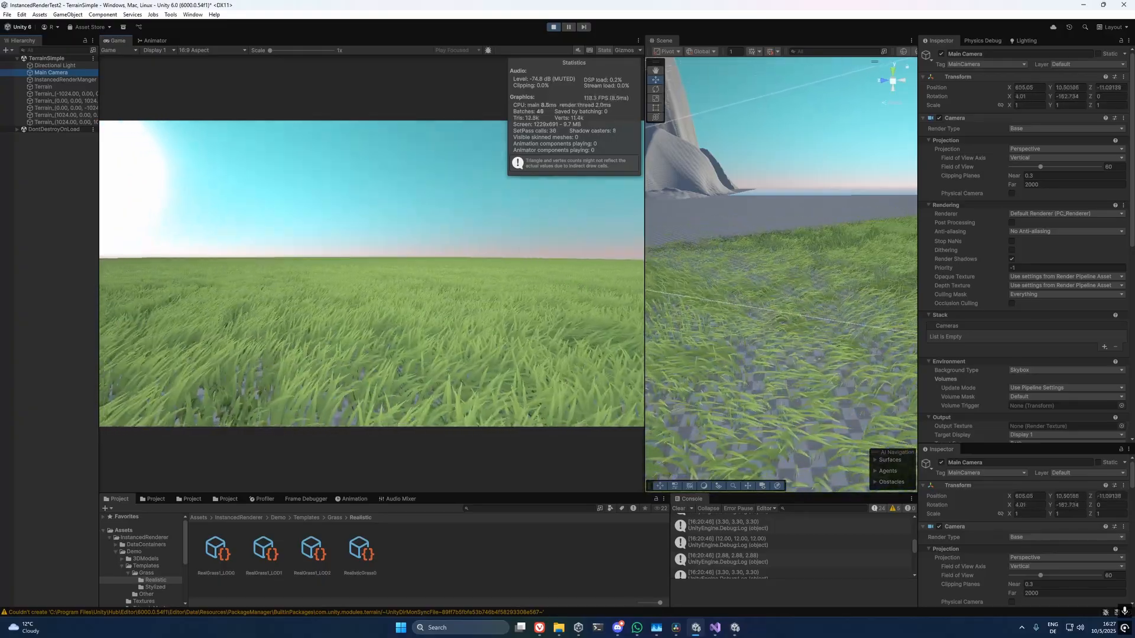
{"action": "key", "text": "s"}
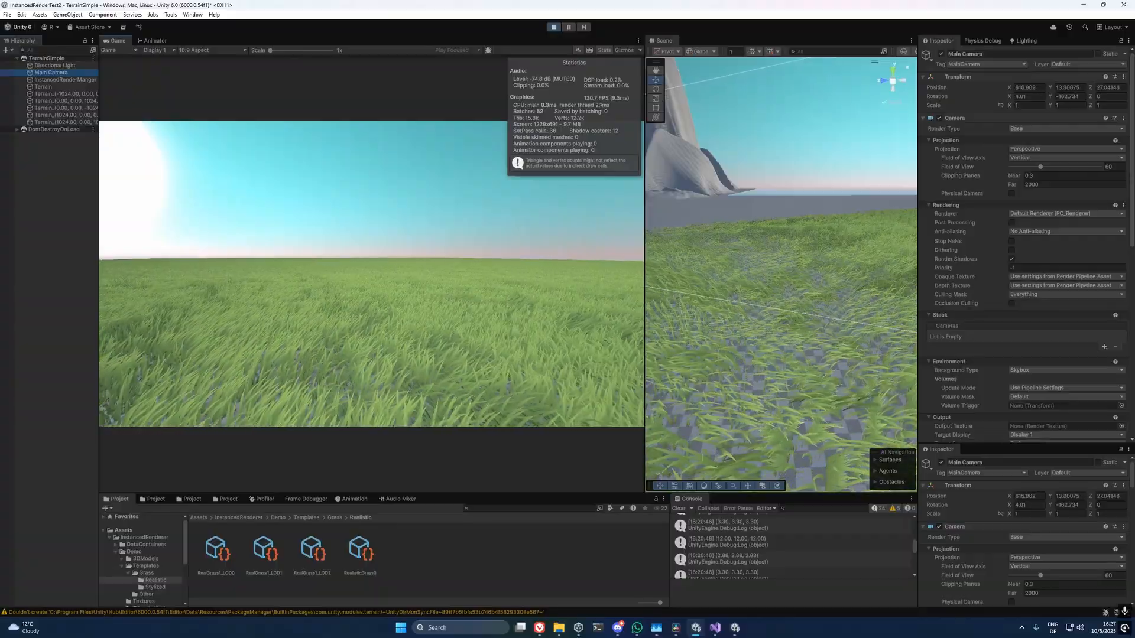
{"action": "key", "text": "s"}
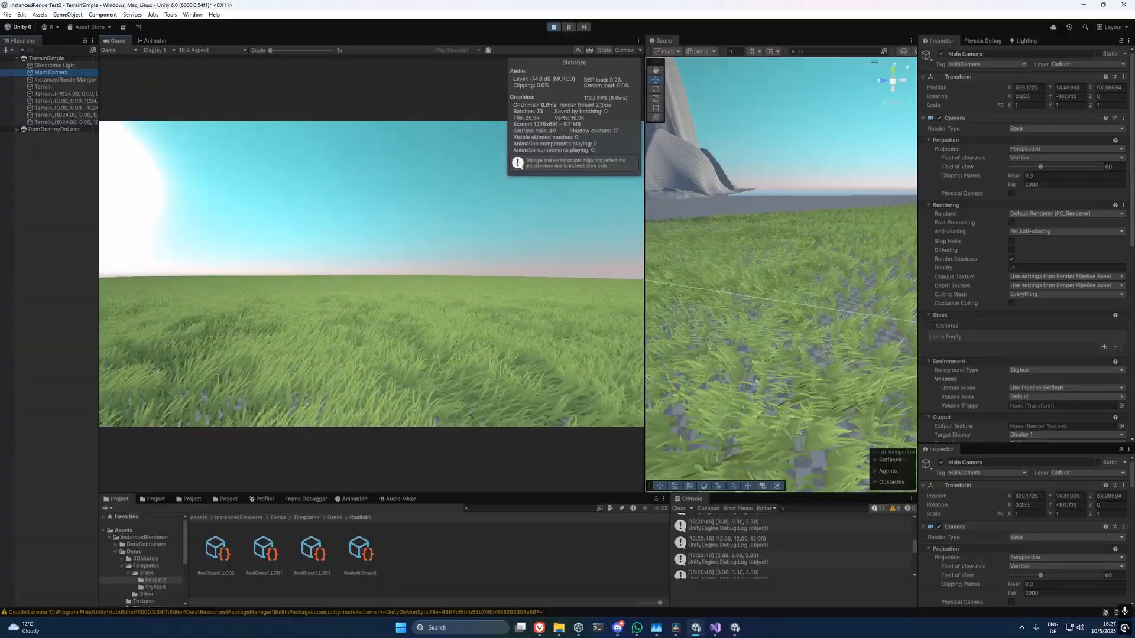
{"action": "key", "text": "w"}
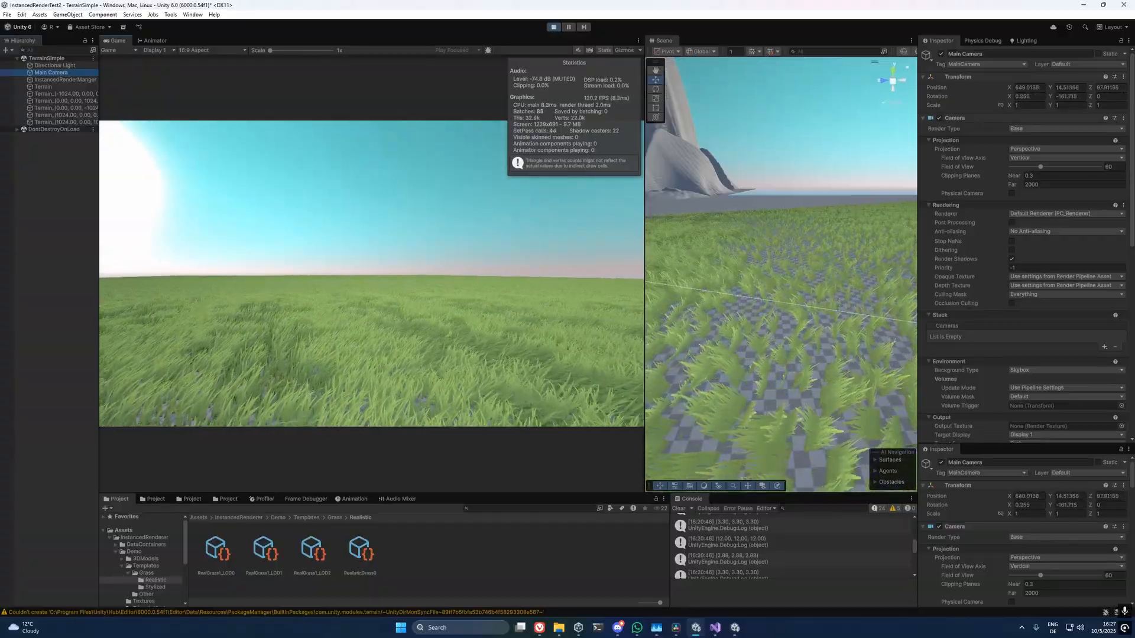
{"action": "key", "text": "w"}
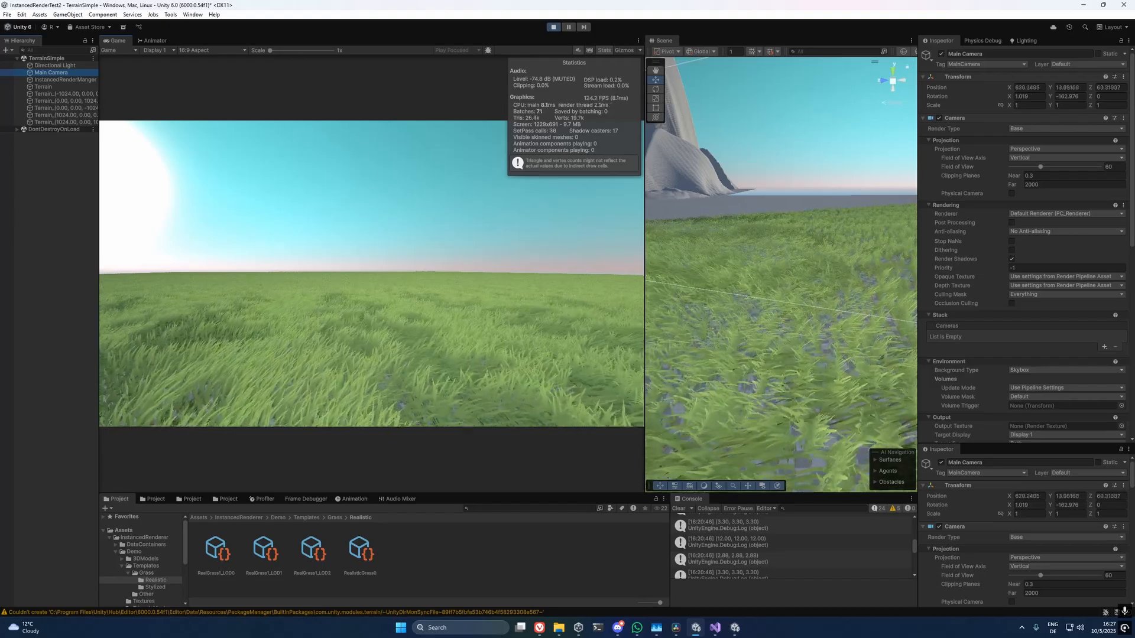
{"action": "key", "text": "w"}
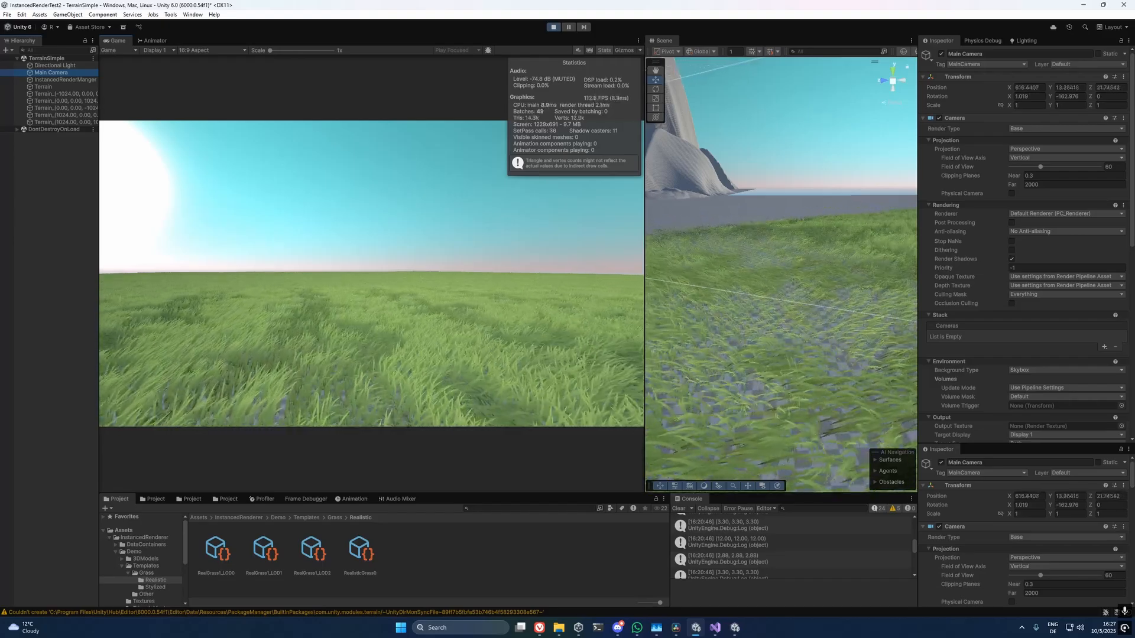
{"action": "key", "text": "w"}
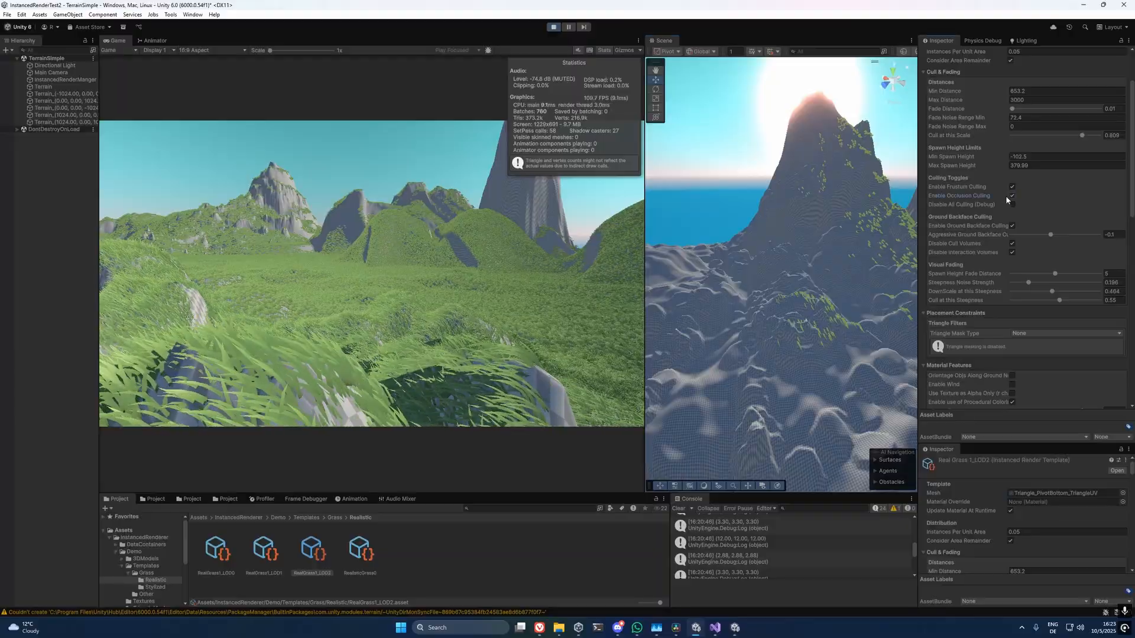
Try the RealGrass1_LOD2 template without occlusion culling, and toggle its frustum culling off and back on while inspecting the Scene view.
{"action": "left_click", "coordinate": [1011, 196]}
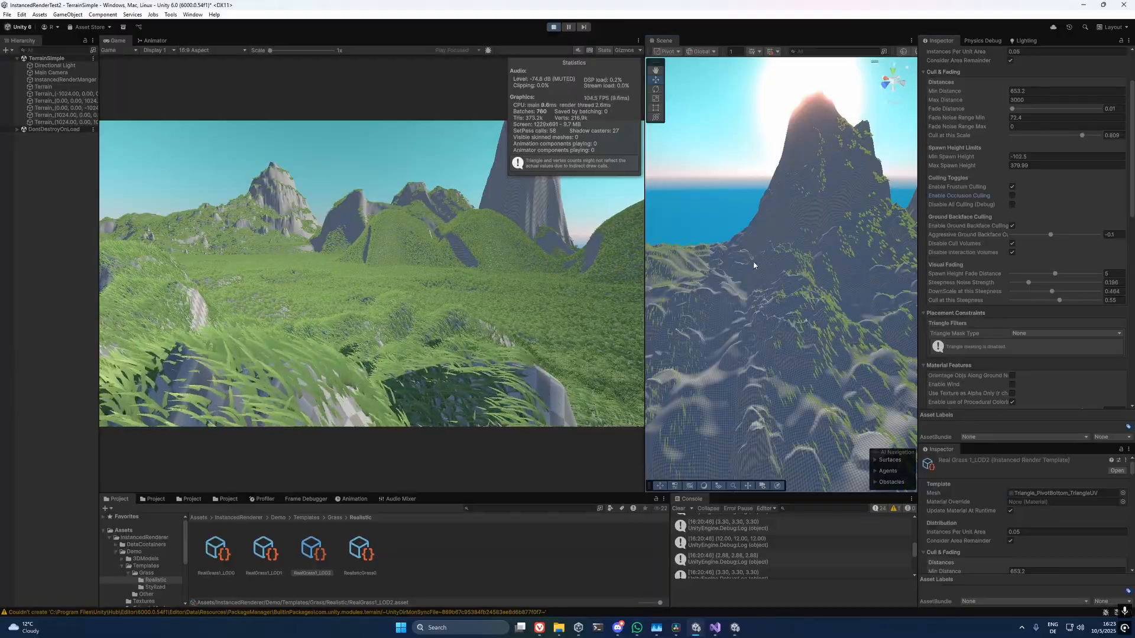
{"action": "left_click_drag", "start_coordinate": [754, 265], "coordinate": [833, 273], "text": "alt"}
{"action": "left_click", "coordinate": [1012, 162]}
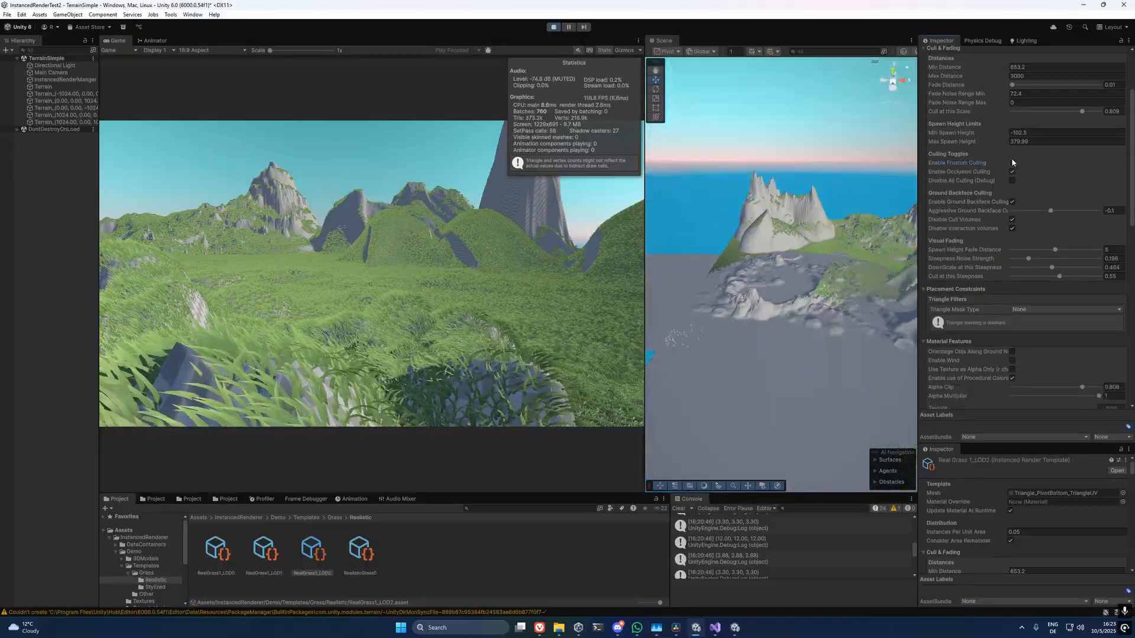
{"action": "left_click", "coordinate": [1012, 162]}
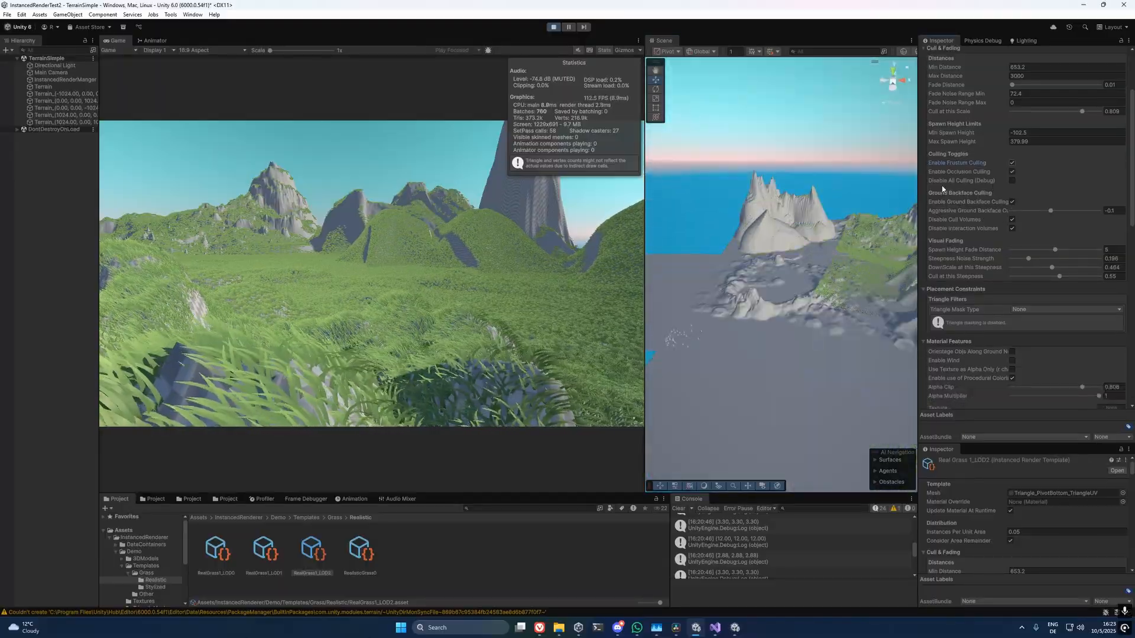
{"action": "left_click_drag", "start_coordinate": [874, 204], "coordinate": [799, 240], "text": "alt"}
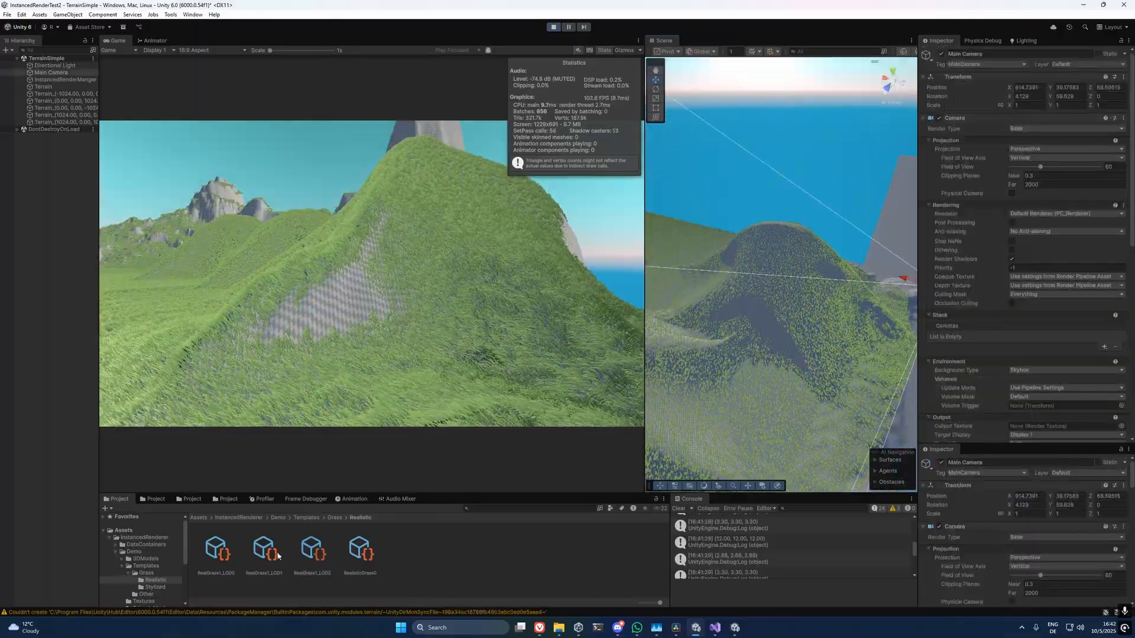
Try ground backface culling on the RealGrass1_LOD1 template with an aggressiveness of -0.15, and switch it back off.
{"action": "left_click", "coordinate": [265, 557]}
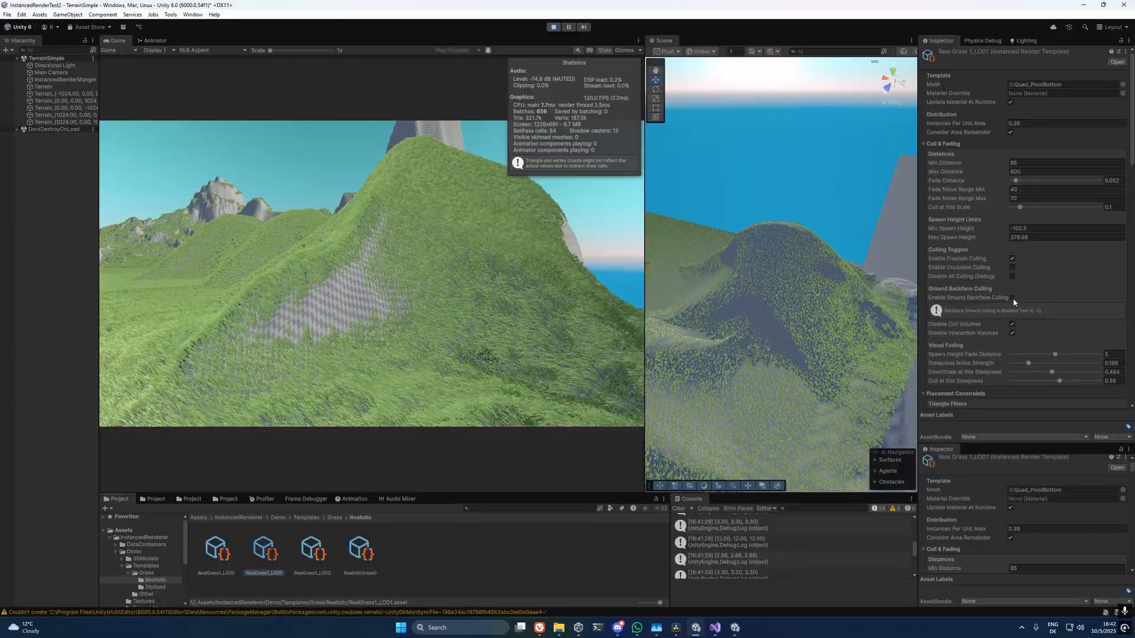
{"action": "left_click", "coordinate": [1011, 298]}
{"action": "left_click_drag", "start_coordinate": [1016, 308], "coordinate": [1047, 318]}
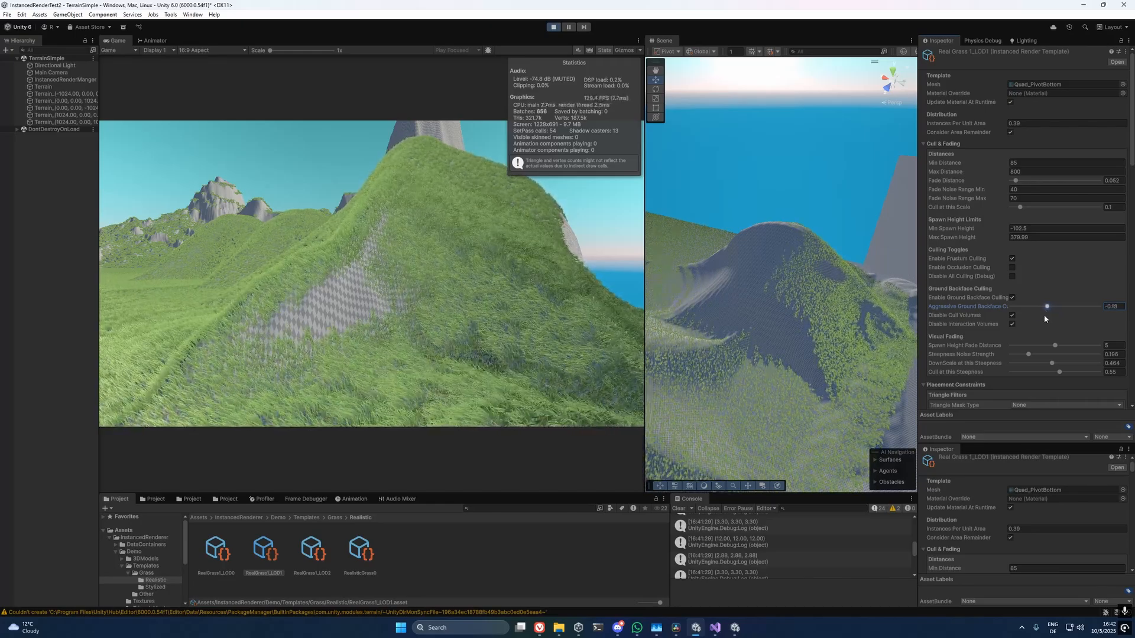
{"action": "left_click", "coordinate": [1011, 297]}
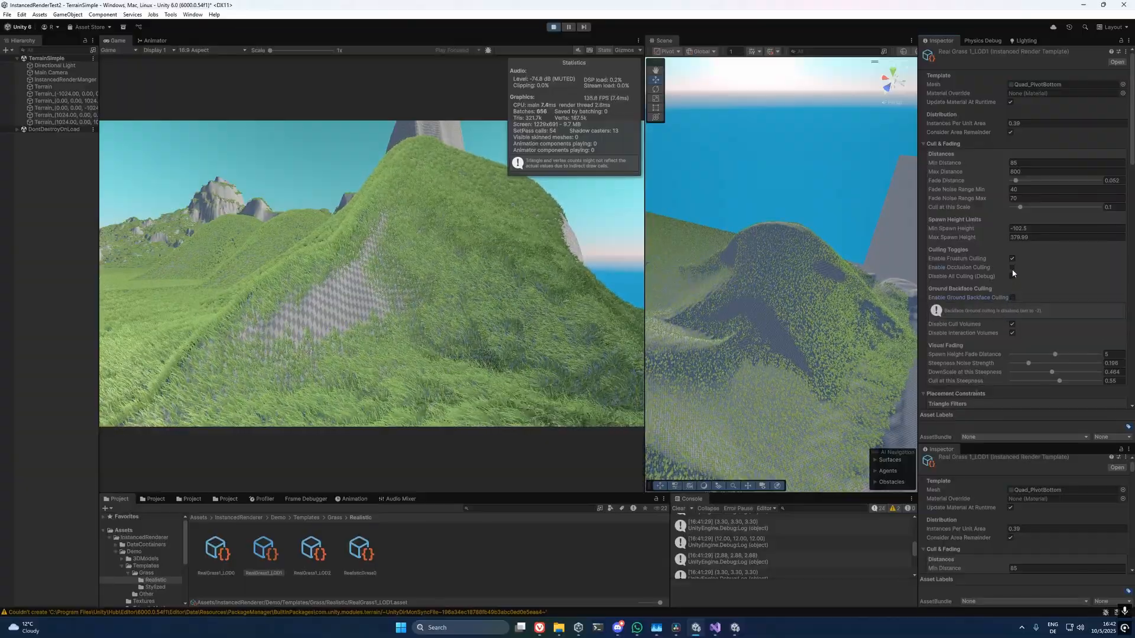
Enable occlusion culling and ground backface culling together on RealGrass1_LOD1, and slightly raise the backface culling aggressiveness.
{"action": "left_click", "coordinate": [1011, 268]}
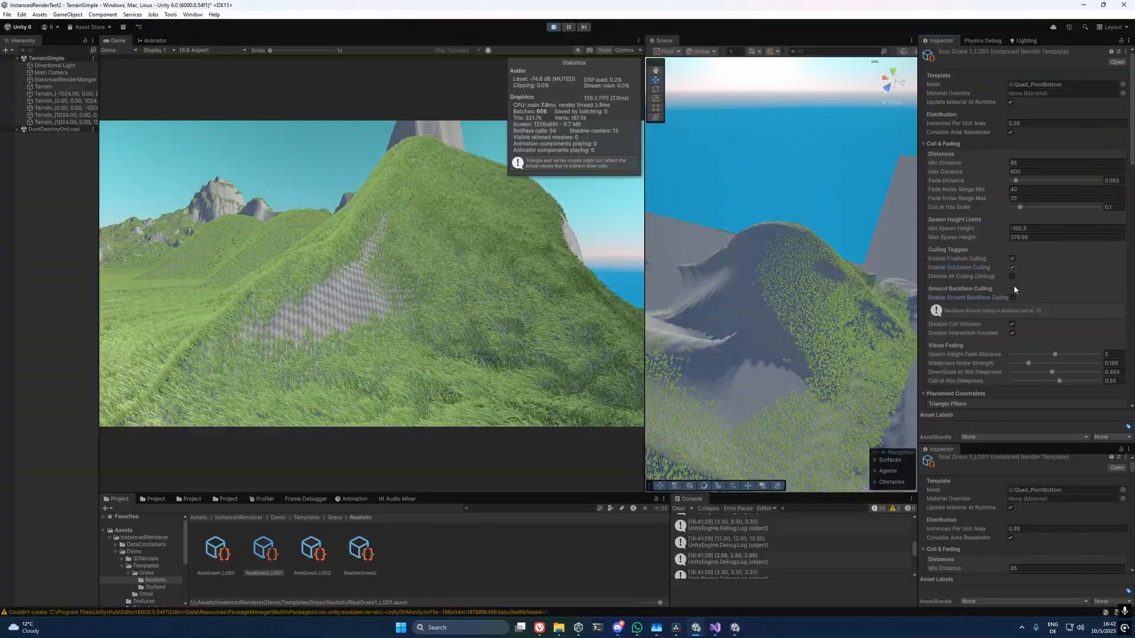
{"action": "left_click", "coordinate": [1012, 298]}
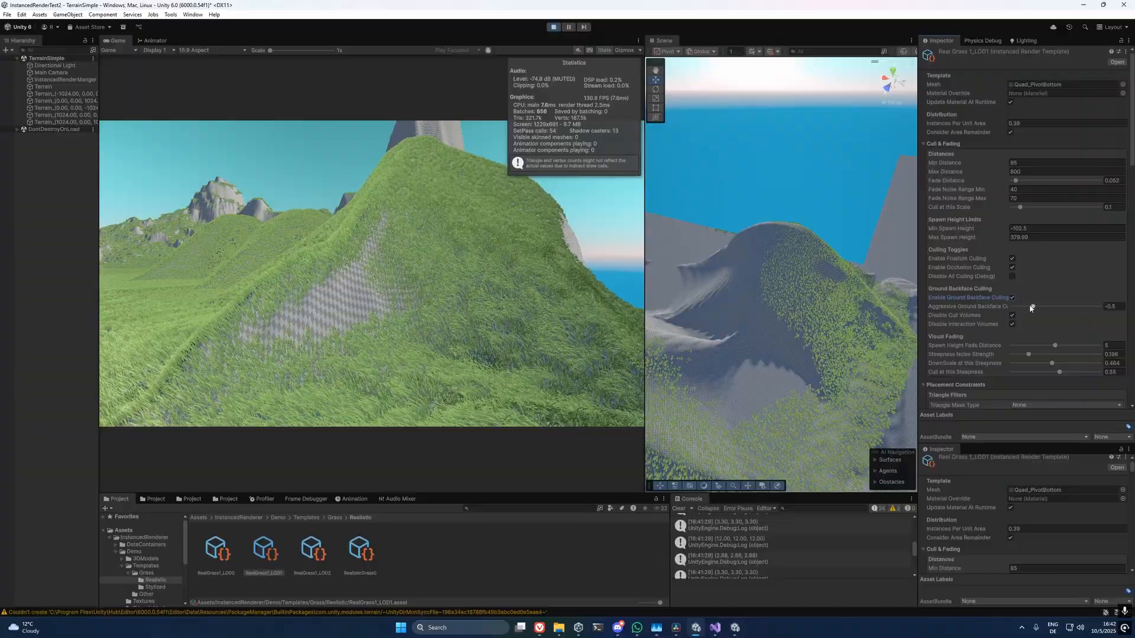
{"action": "left_click_drag", "start_coordinate": [1030, 307], "coordinate": [1034, 309]}
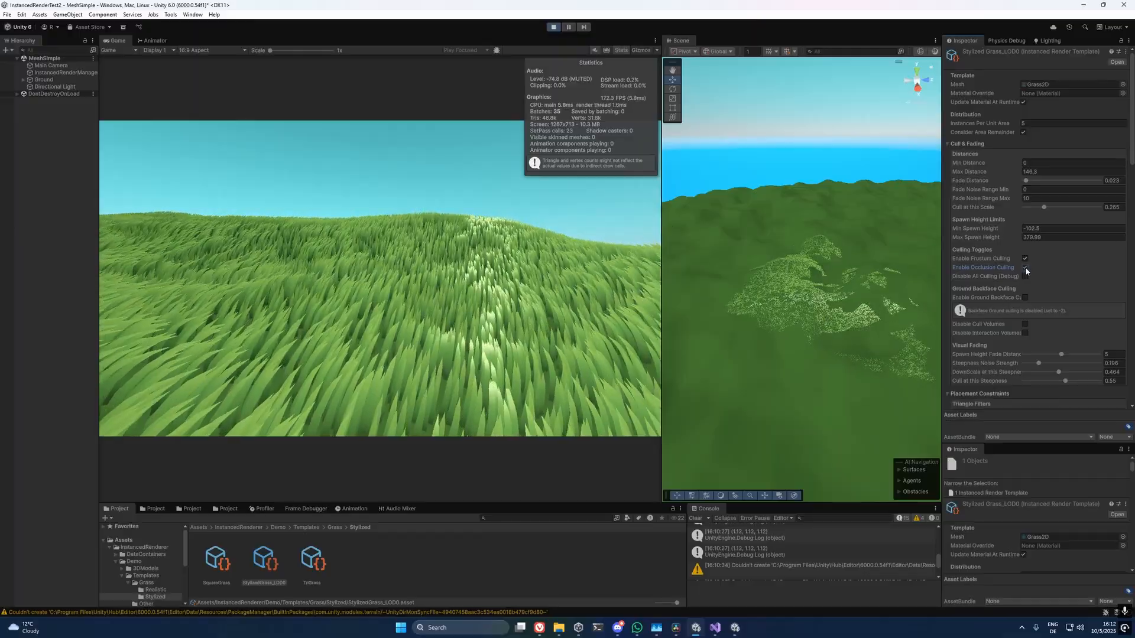
Try ground backface culling on the StylizedGrass_LOD0 template with an aggressiveness of -0.13, and switch it back off.
{"action": "left_click", "coordinate": [1025, 298]}
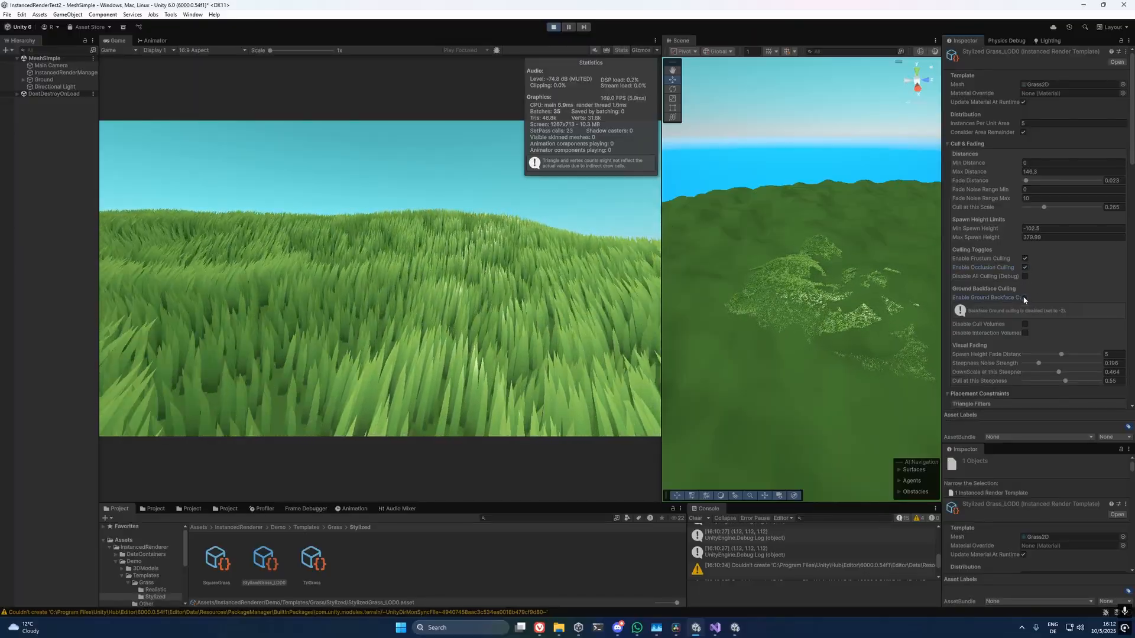
{"action": "left_click_drag", "start_coordinate": [1043, 307], "coordinate": [1053, 309]}
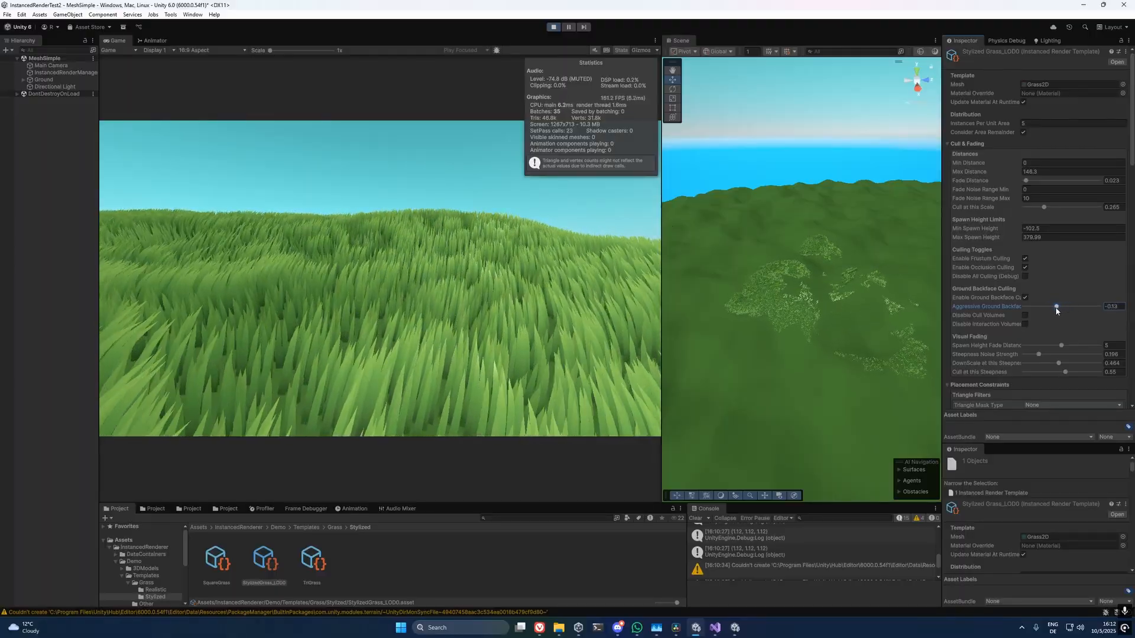
{"action": "left_click", "coordinate": [1025, 297]}
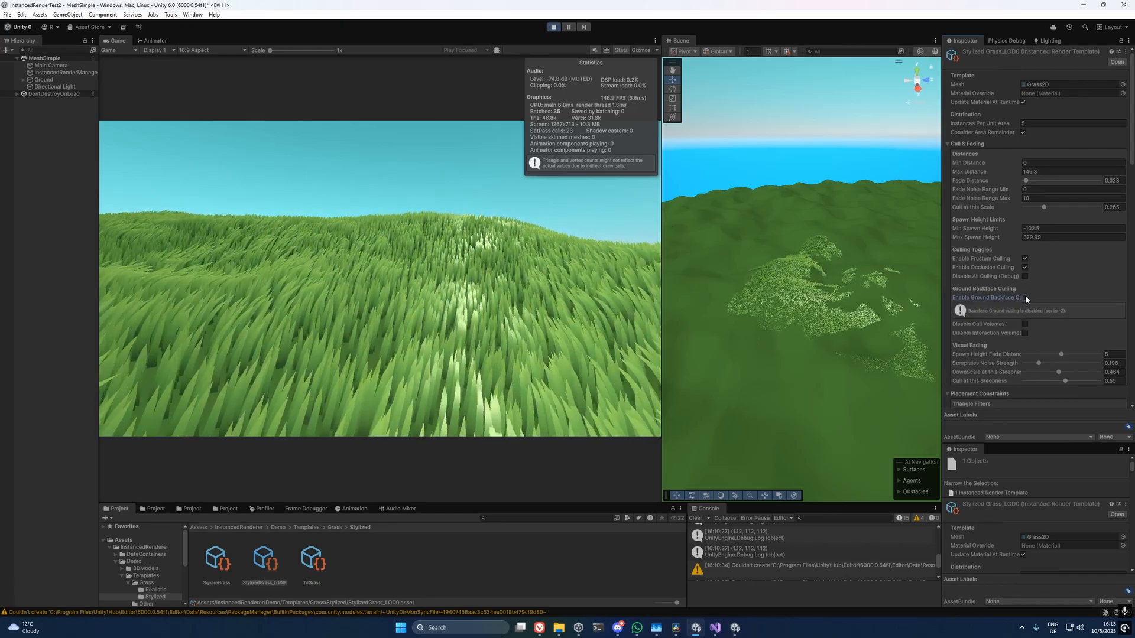
{"action": "left_click", "coordinate": [1043, 308]}
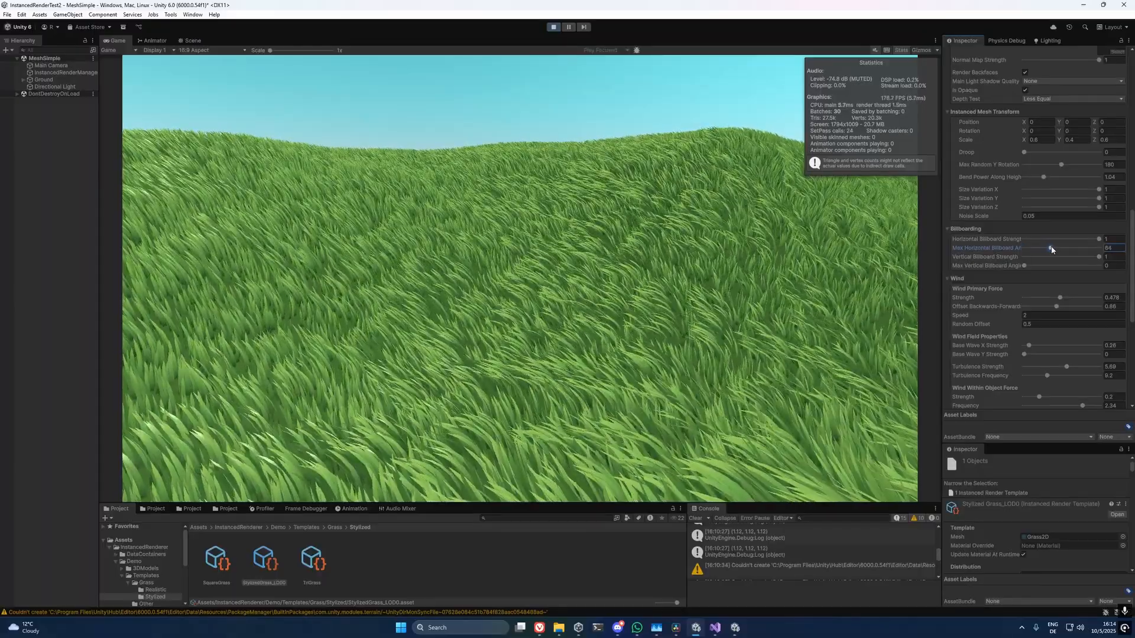
Increase the maximum horizontal billboard angle of the StylizedGrass_LOD0 template.
{"action": "left_click_drag", "start_coordinate": [1051, 250], "coordinate": [1086, 253]}
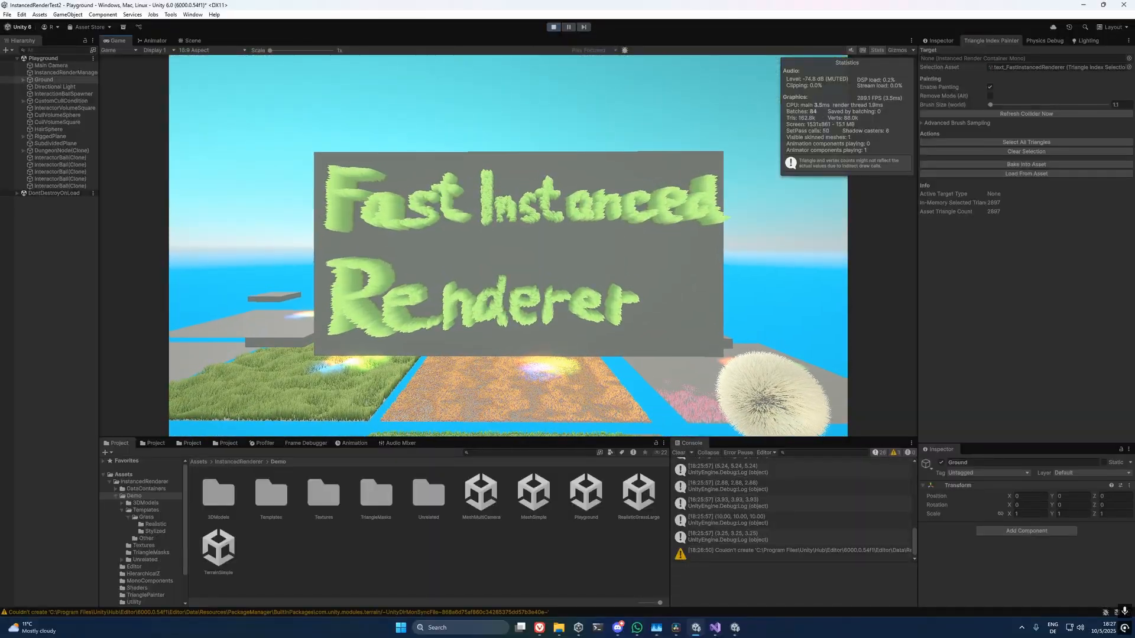
Stop play mode in the Playground scene and open the Triangle Index Painter.
{"action": "left_click", "coordinate": [553, 28]}
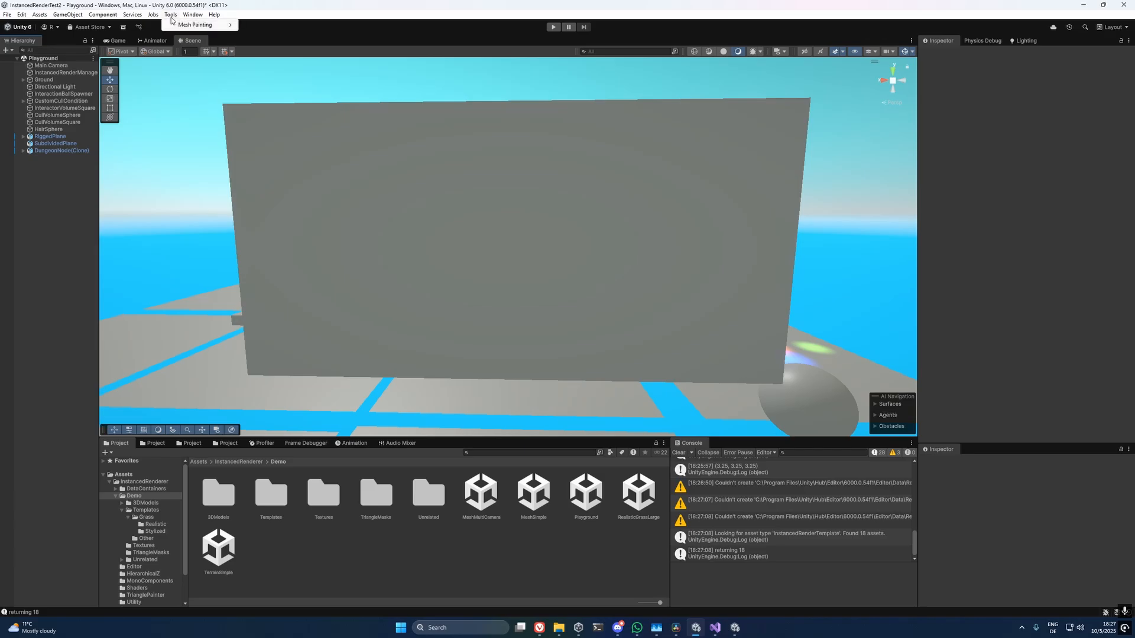
{"action": "left_click", "coordinate": [280, 24]}
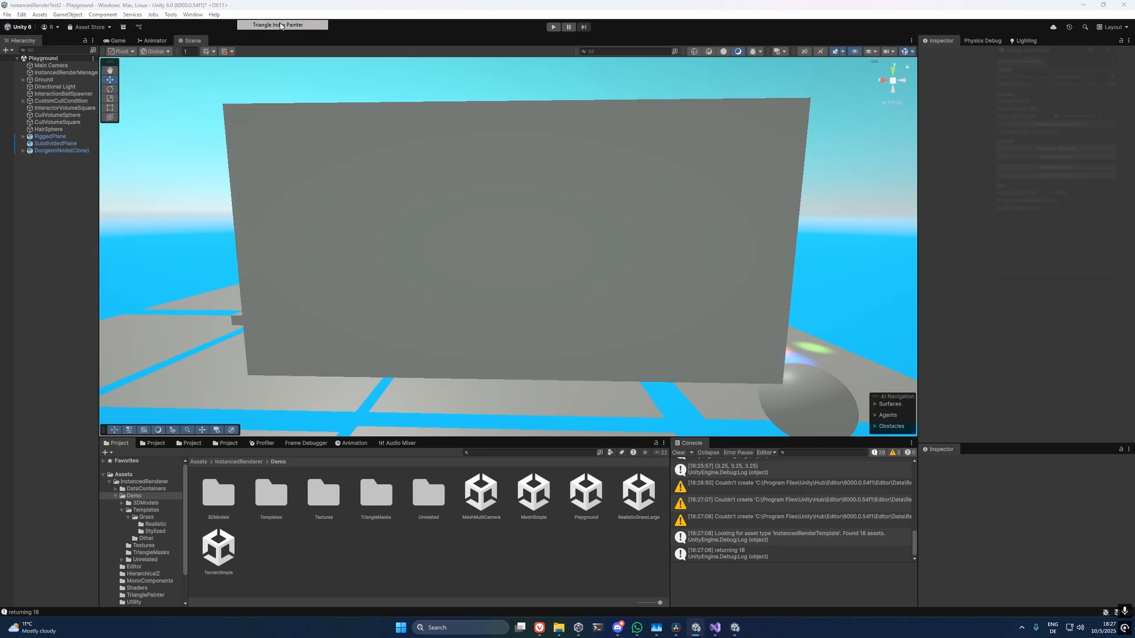
Dock the Triangle Index Painter beside the Inspector, target SubdividedPlane and choose text_FastInstancedRenderer as its selection asset.
{"action": "mouse_move", "coordinate": [1029, 53]}
{"action": "left_mouse_down"}
{"action": "mouse_move", "coordinate": [946, 41]}
{"action": "mouse_move", "coordinate": [942, 55]}
{"action": "left_mouse_up"}
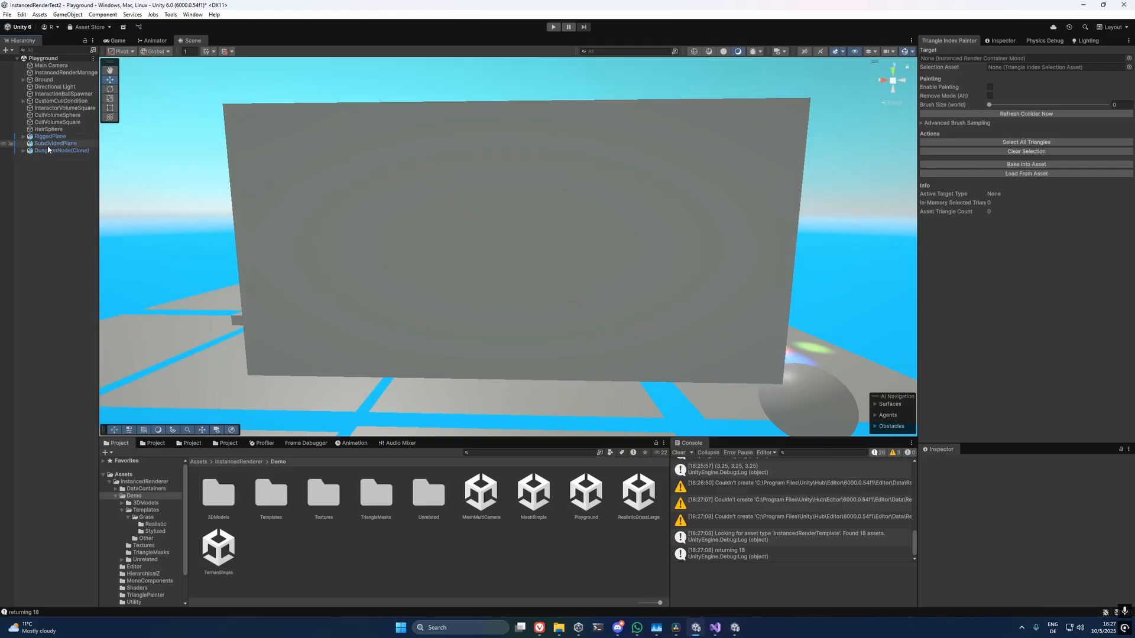
{"action": "left_click_drag", "start_coordinate": [47, 145], "coordinate": [1000, 60]}
{"action": "left_click", "coordinate": [1128, 68]}
{"action": "double_click", "coordinate": [634, 109]}
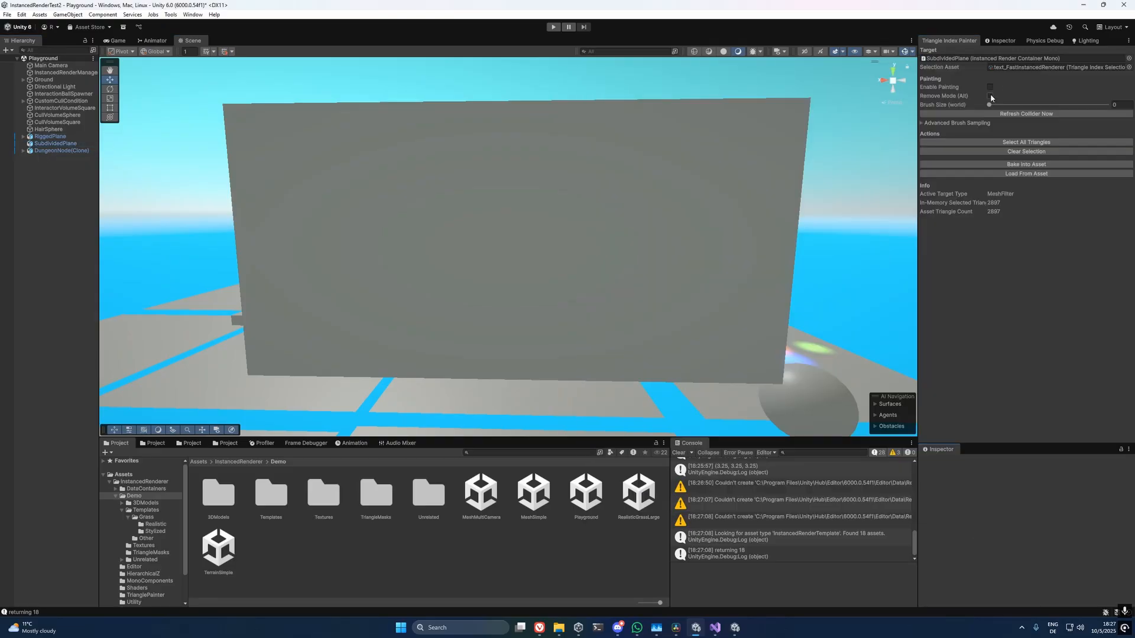
Enable painting with a slightly enlarged brush and paint underlines beneath the words "Fast Instanced" and "Renderer" on the plane.
{"action": "left_click", "coordinate": [989, 87]}
{"action": "left_click_drag", "start_coordinate": [989, 105], "coordinate": [989, 106]}
{"action": "left_click_drag", "start_coordinate": [274, 232], "coordinate": [748, 227]}
{"action": "left_click_drag", "start_coordinate": [271, 354], "coordinate": [637, 360]}
Set the brush size to 0.2 and paint a smiley face beside the word "Renderer".
{"action": "left_click", "coordinate": [1120, 105]}
{"action": "type", "text": "0.2"}
{"action": "mouse_move", "coordinate": [712, 308]}
{"action": "left_mouse_down"}
{"action": "mouse_move", "coordinate": [731, 320]}
{"action": "mouse_move", "coordinate": [755, 313]}
{"action": "left_mouse_up"}
{"action": "left_click_drag", "start_coordinate": [720, 276], "coordinate": [720, 287]}
{"action": "left_click_drag", "start_coordinate": [751, 273], "coordinate": [752, 290]}
Bake the painted triangle selection into the asset and run the Playground scene.
{"action": "left_click", "coordinate": [1023, 165]}
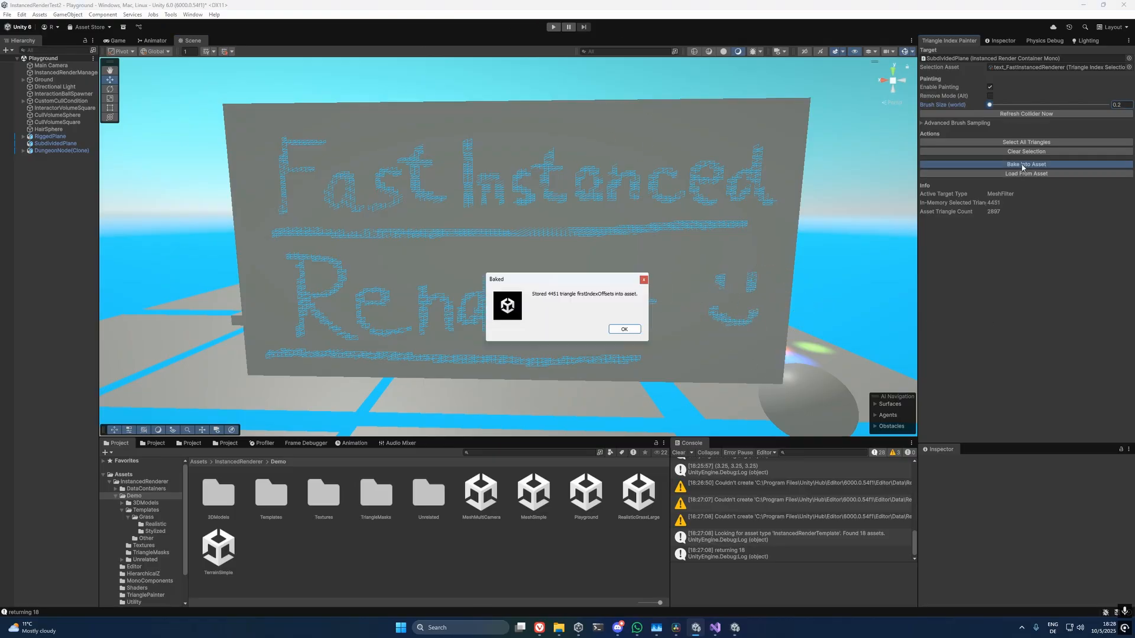
{"action": "left_click", "coordinate": [625, 329]}
{"action": "left_click", "coordinate": [552, 29]}
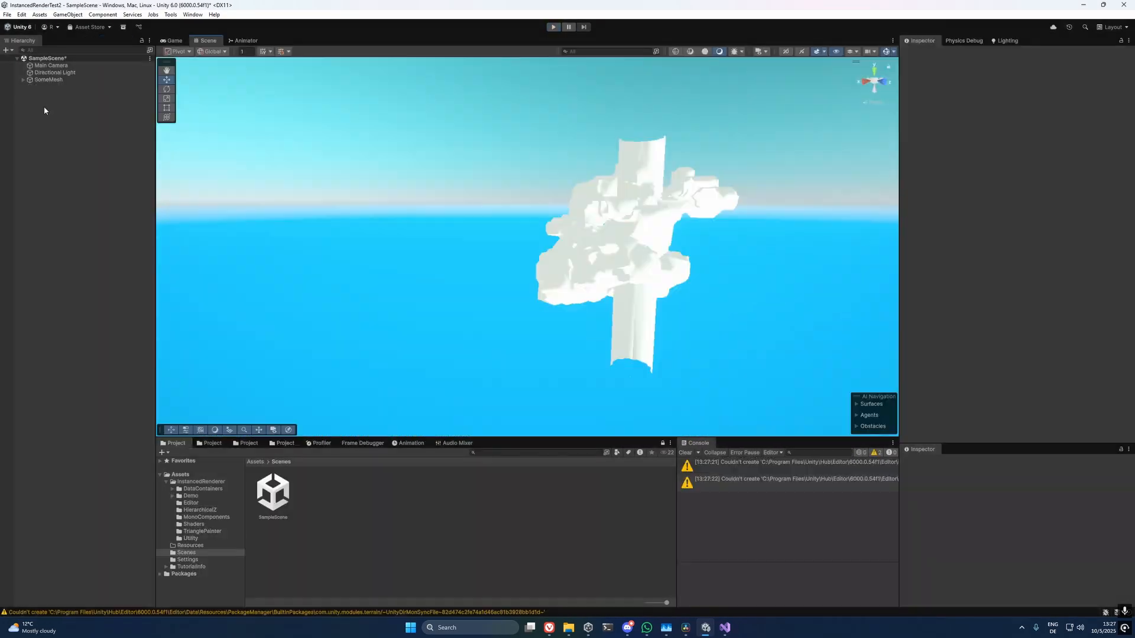
Create an empty object named InstancedRenderManager in SampleScene.
{"action": "right_click", "coordinate": [45, 110]}
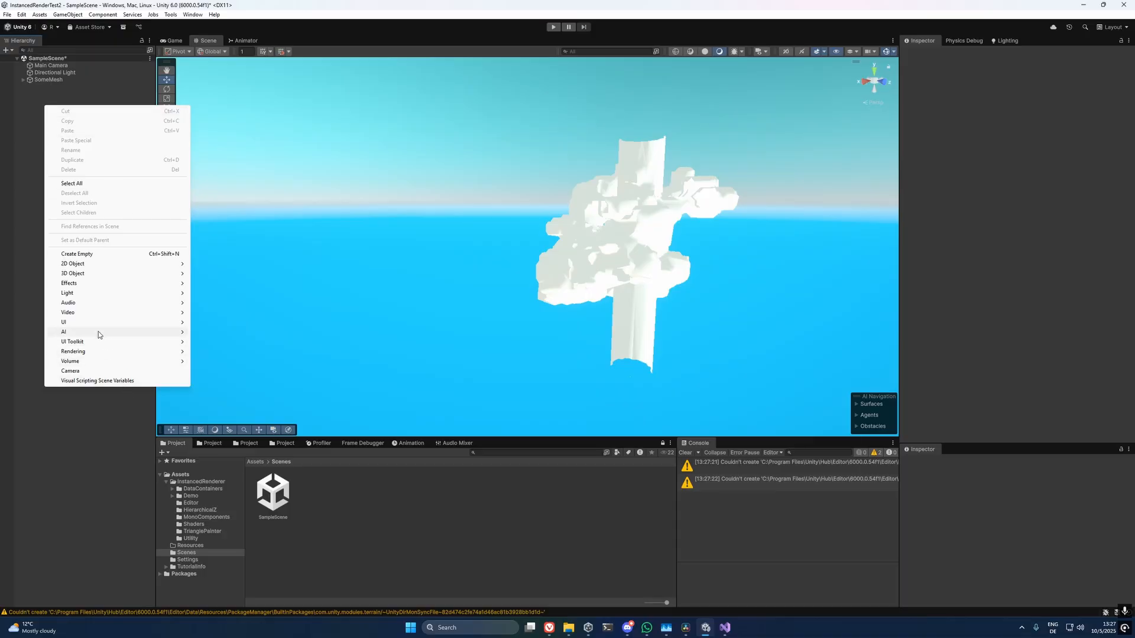
{"action": "left_click", "coordinate": [84, 255]}
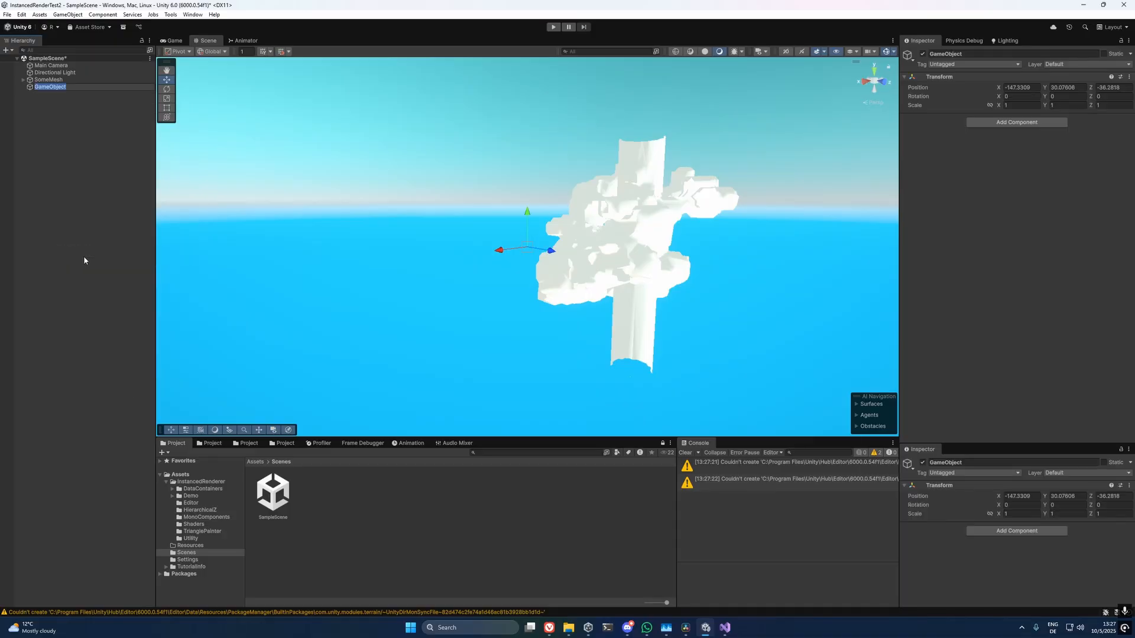
{"action": "key", "text": "BackSpace"}
{"action": "type", "text": "InstancedRenderManager"}
{"action": "key", "text": "Return"}
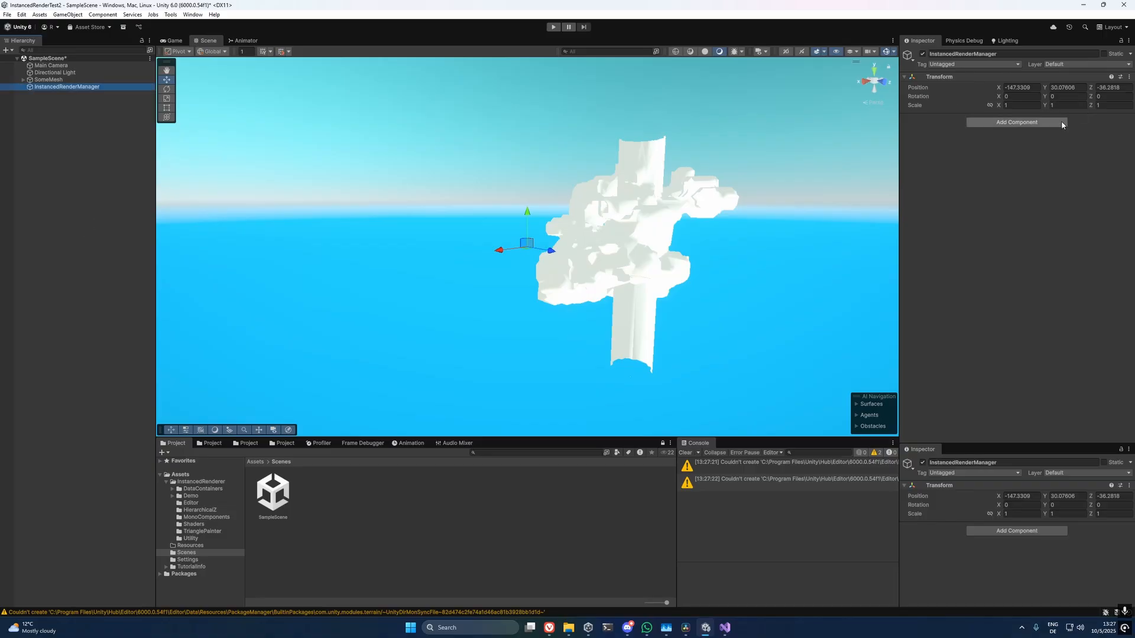
Add the Instanced Render Manager Mono component to the InstancedRenderManager object.
{"action": "left_click", "coordinate": [1018, 122]}
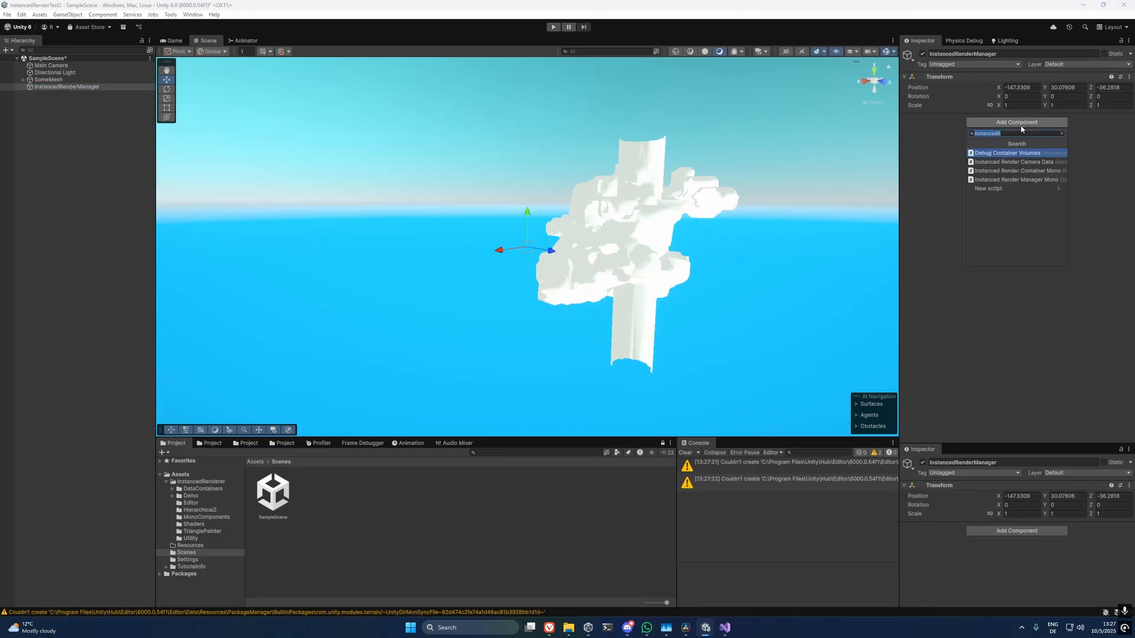
{"action": "type", "text": "InstancedRenderM"}
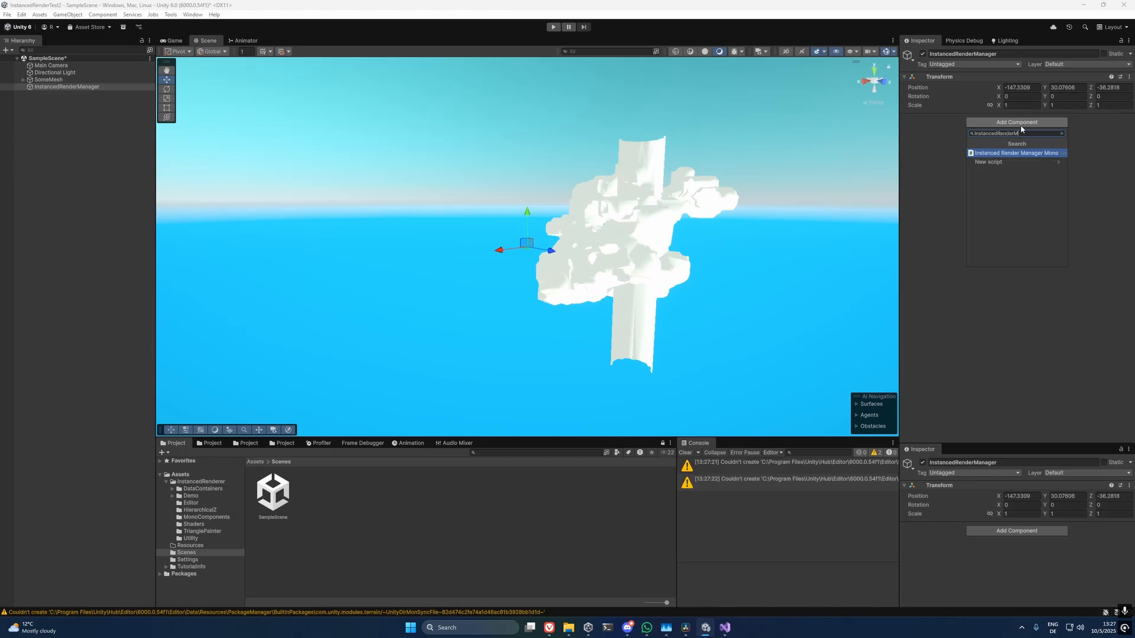
{"action": "key", "text": "Return"}
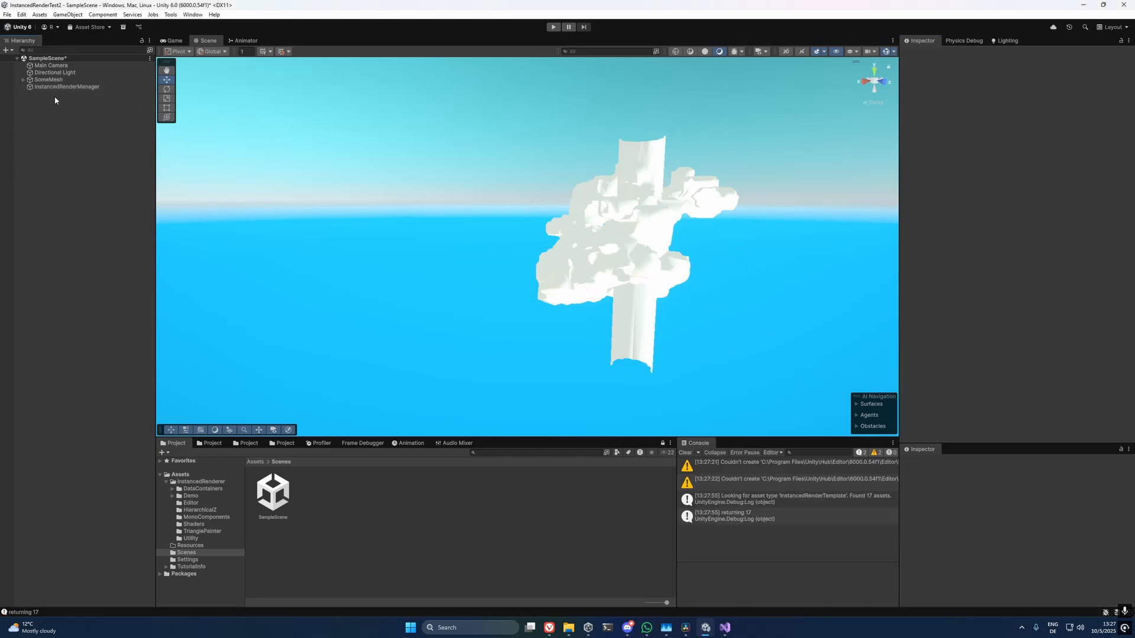
Add the Instanced Render Camera Data component to the Main Camera.
{"action": "left_click", "coordinate": [50, 65]}
{"action": "scroll", "coordinate": [1004, 296], "scroll_direction": "down", "scroll_amount": 10}
{"action": "left_click", "coordinate": [993, 432]}
{"action": "type", "text": "camera"}
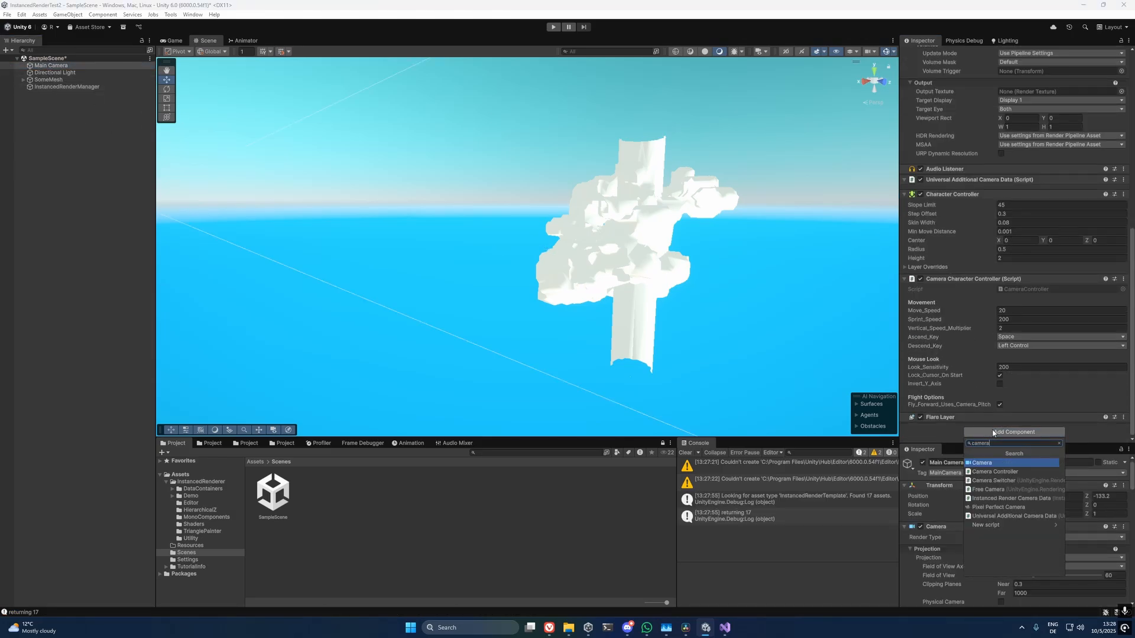
{"action": "left_click", "coordinate": [994, 498]}
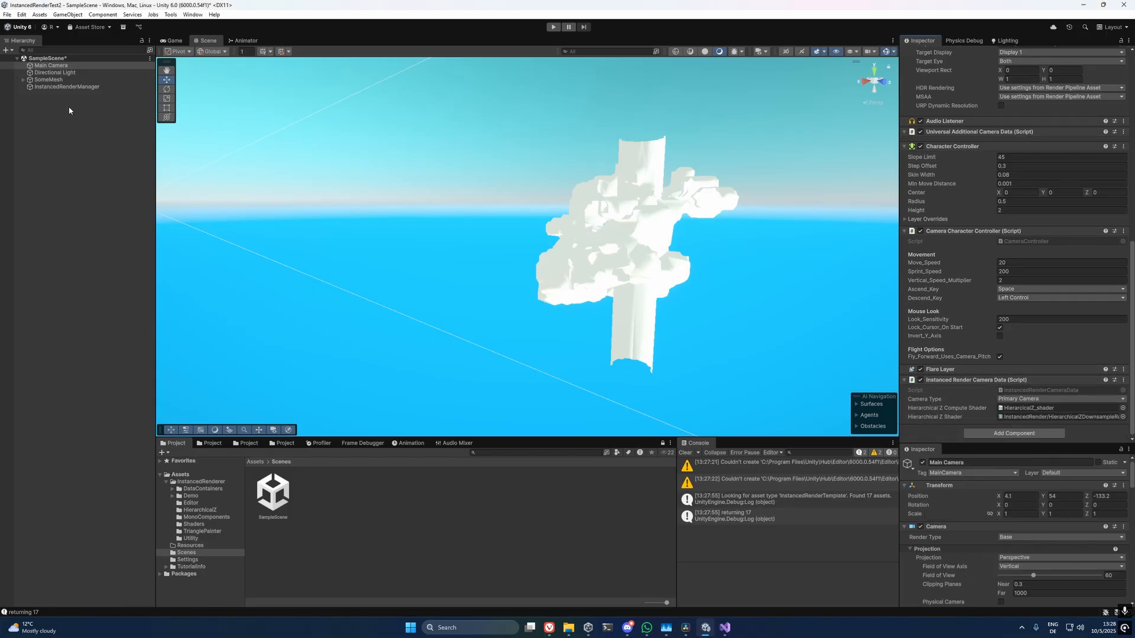
Check which renderer the Main Camera uses, find the PC_Renderer asset and add the Instanced Render Hierarchical Z renderer feature to it.
{"action": "scroll", "coordinate": [921, 223], "scroll_direction": "up", "scroll_amount": 10}
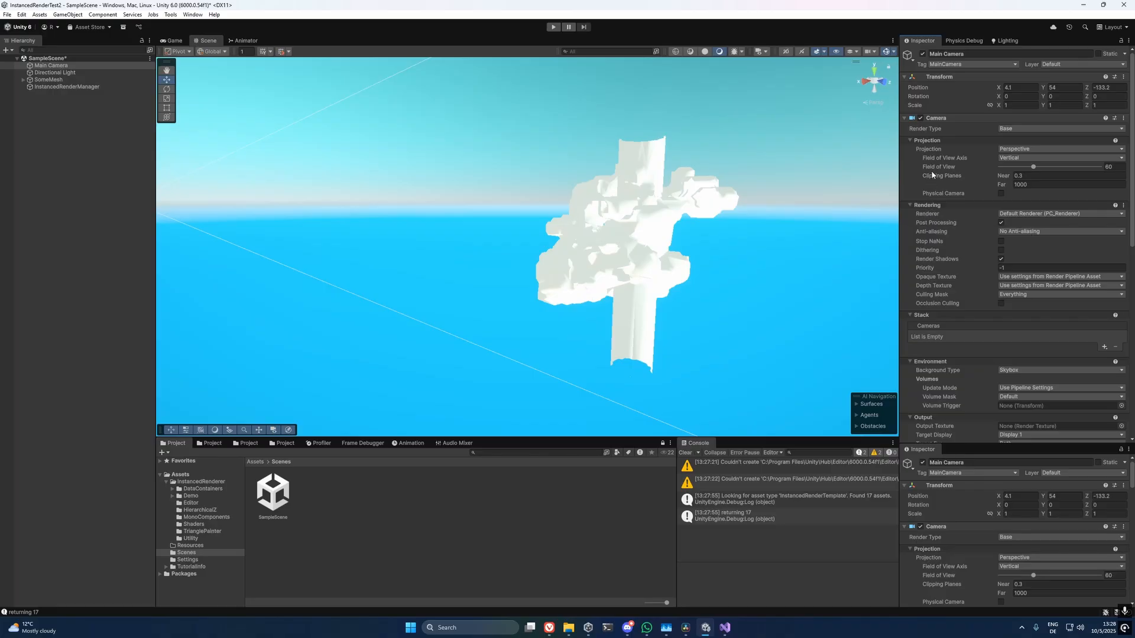
{"action": "left_click", "coordinate": [1046, 216]}
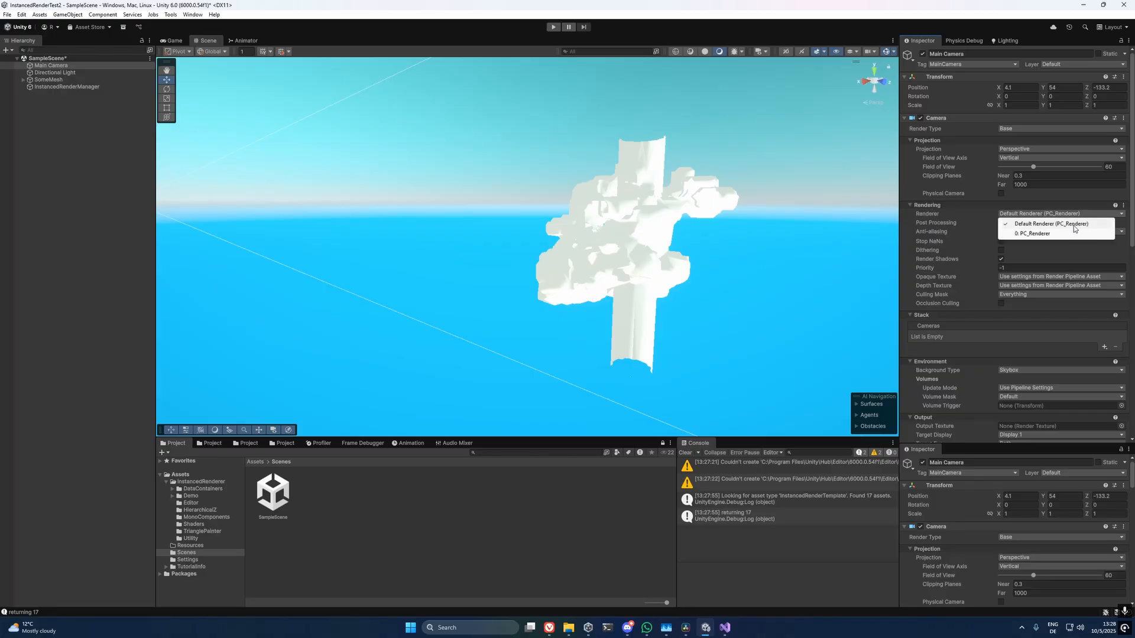
{"action": "left_click", "coordinate": [524, 453]}
{"action": "type", "text": "P"}
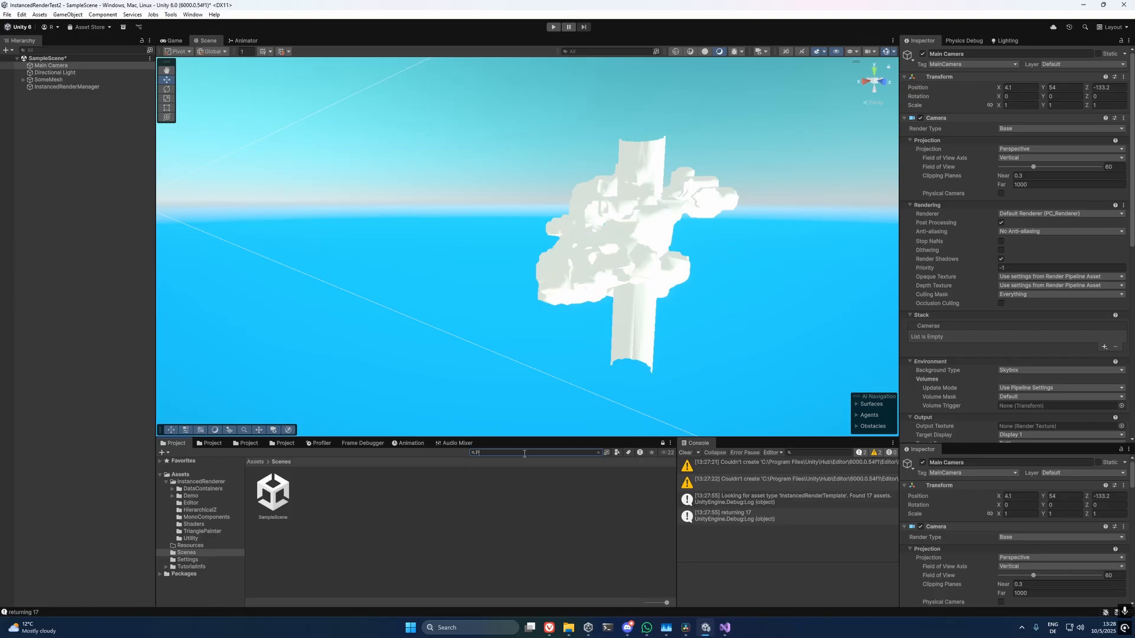
{"action": "type", "text": "C_Render"}
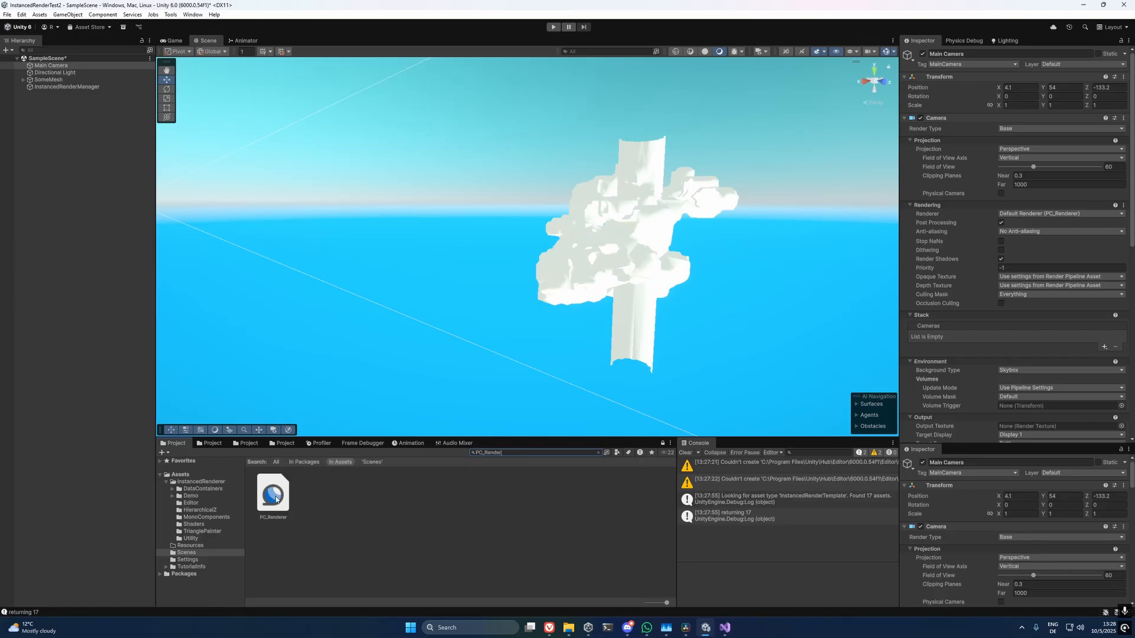
{"action": "left_click", "coordinate": [275, 500]}
{"action": "left_click", "coordinate": [967, 284]}
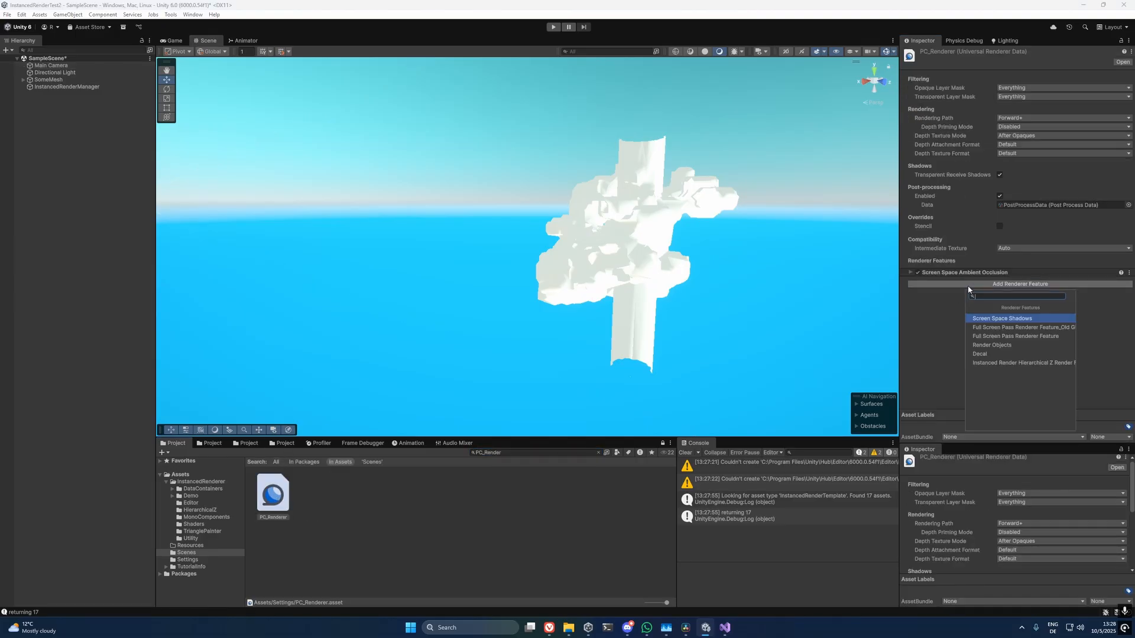
{"action": "left_click", "coordinate": [993, 363]}
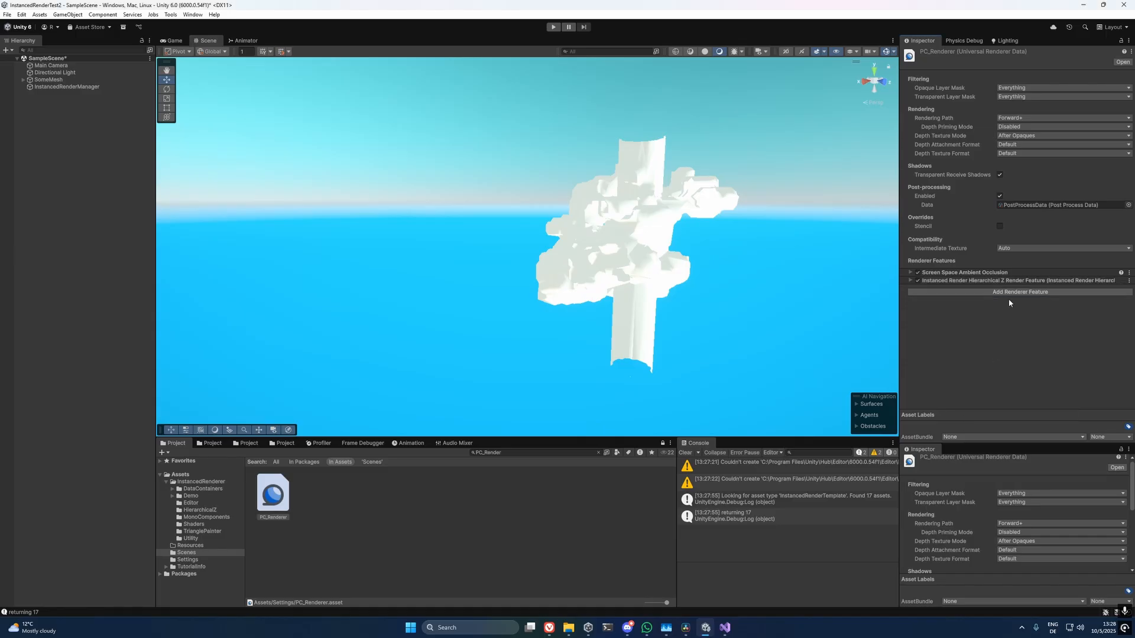
Create an InstancedRender template asset in the Scenes folder and look through its settings.
{"action": "right_click", "coordinate": [322, 507]}
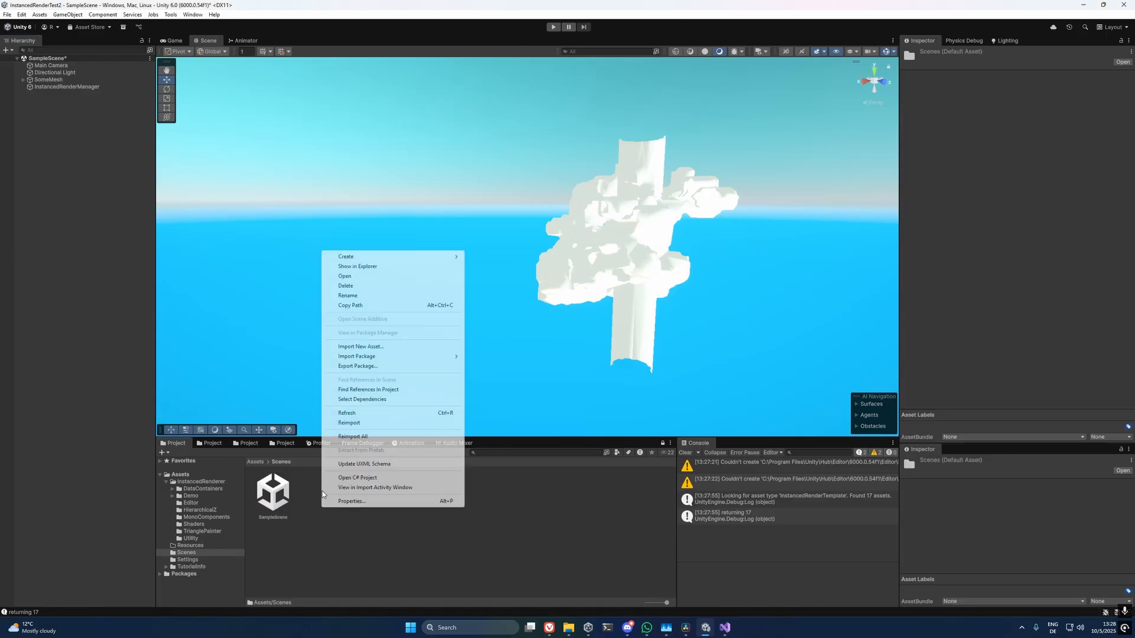
{"action": "mouse_move", "coordinate": [371, 258]}
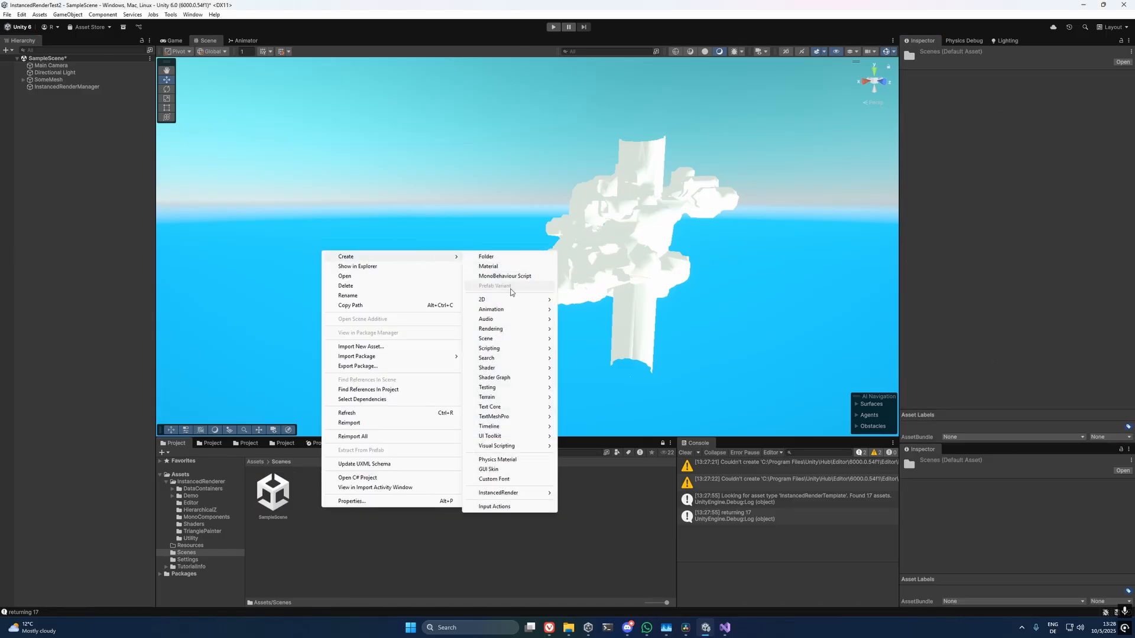
{"action": "mouse_move", "coordinate": [515, 493]}
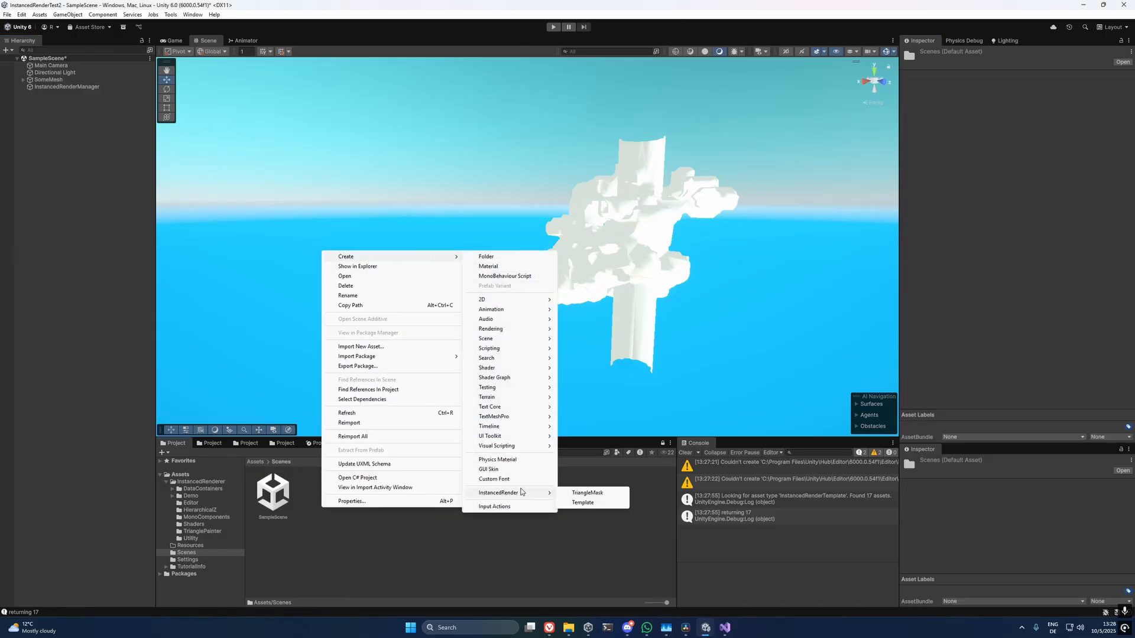
{"action": "left_click", "coordinate": [579, 503]}
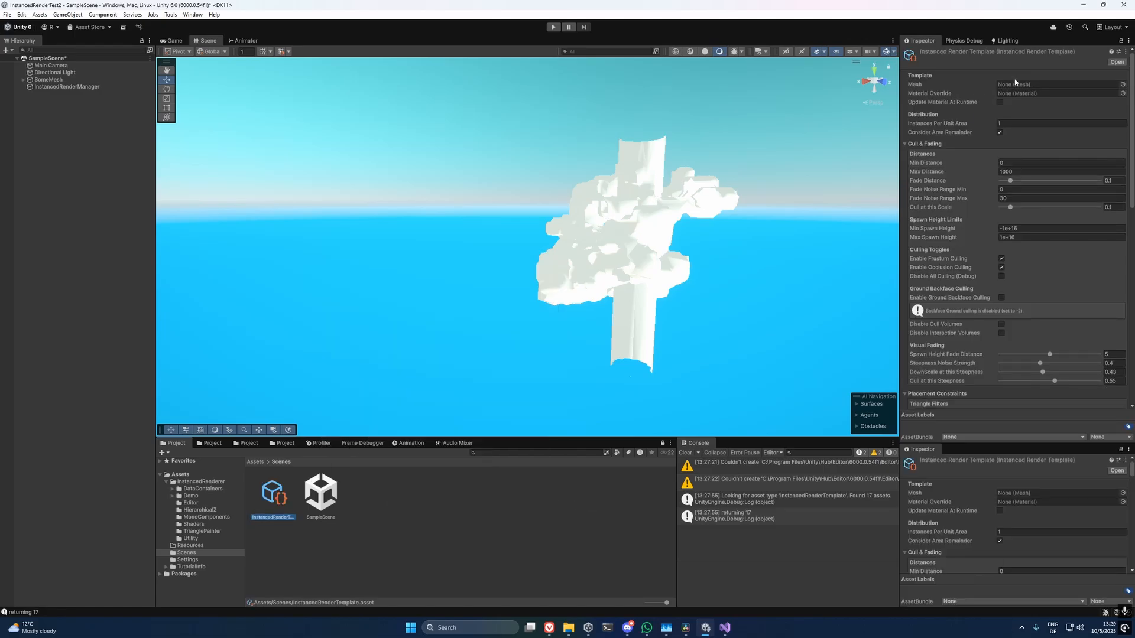
{"action": "scroll", "coordinate": [943, 177], "scroll_direction": "down", "scroll_amount": 10}
Add the Instanced Render Container Mono component to the default child object of SomeMesh.
{"action": "left_click", "coordinate": [48, 80]}
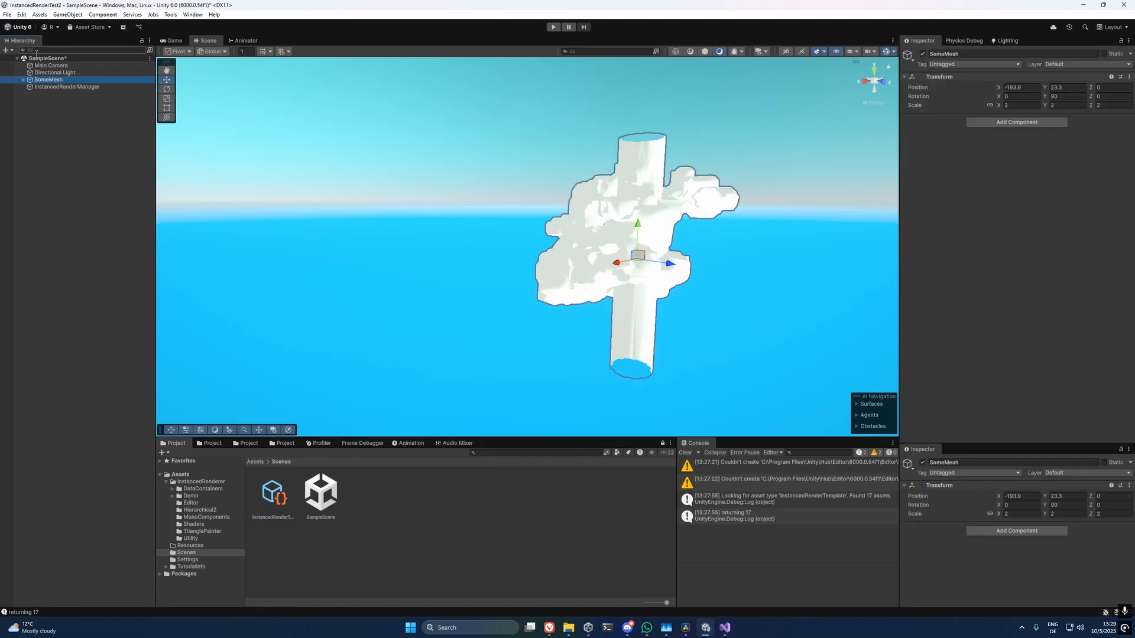
{"action": "left_click", "coordinate": [23, 80]}
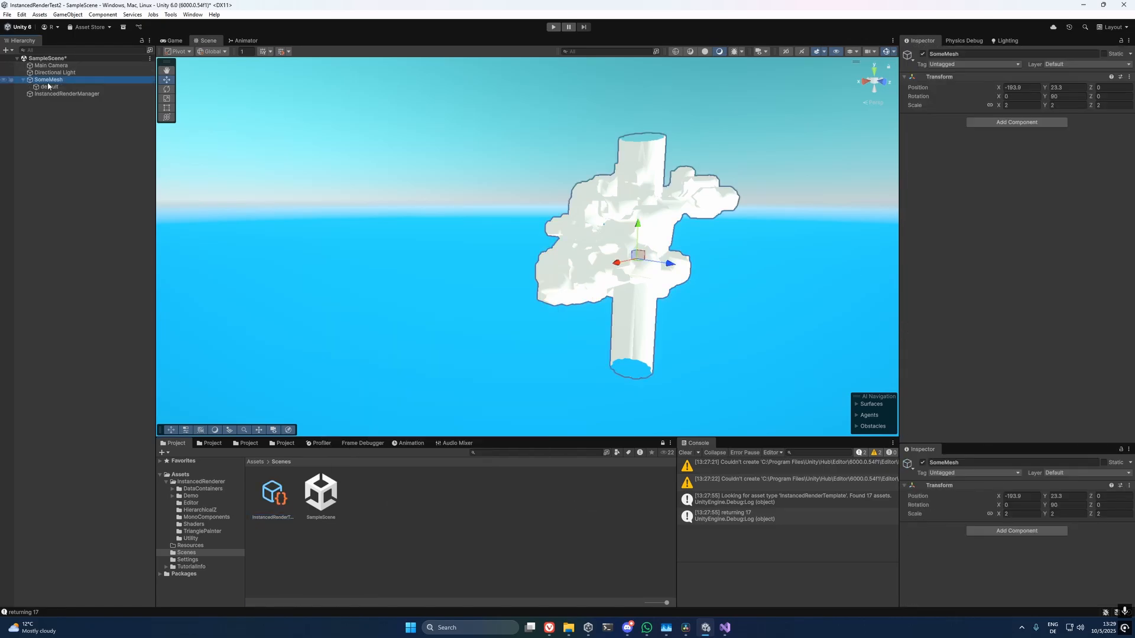
{"action": "left_click", "coordinate": [53, 87]}
{"action": "left_click", "coordinate": [58, 80]}
{"action": "left_click", "coordinate": [52, 87]}
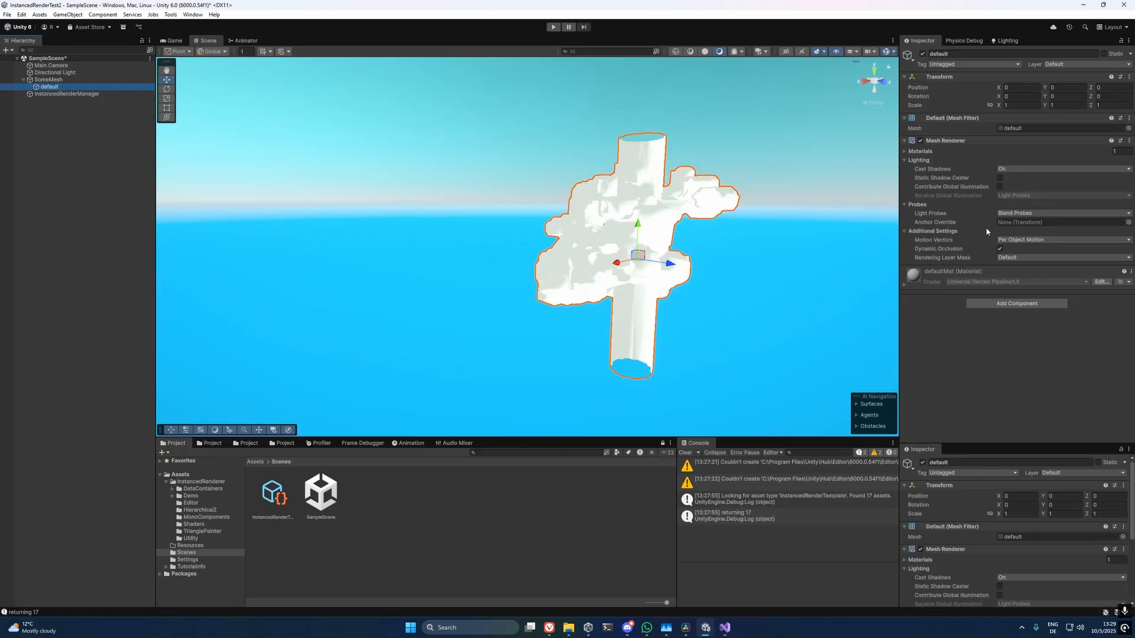
{"action": "left_click", "coordinate": [1016, 303]}
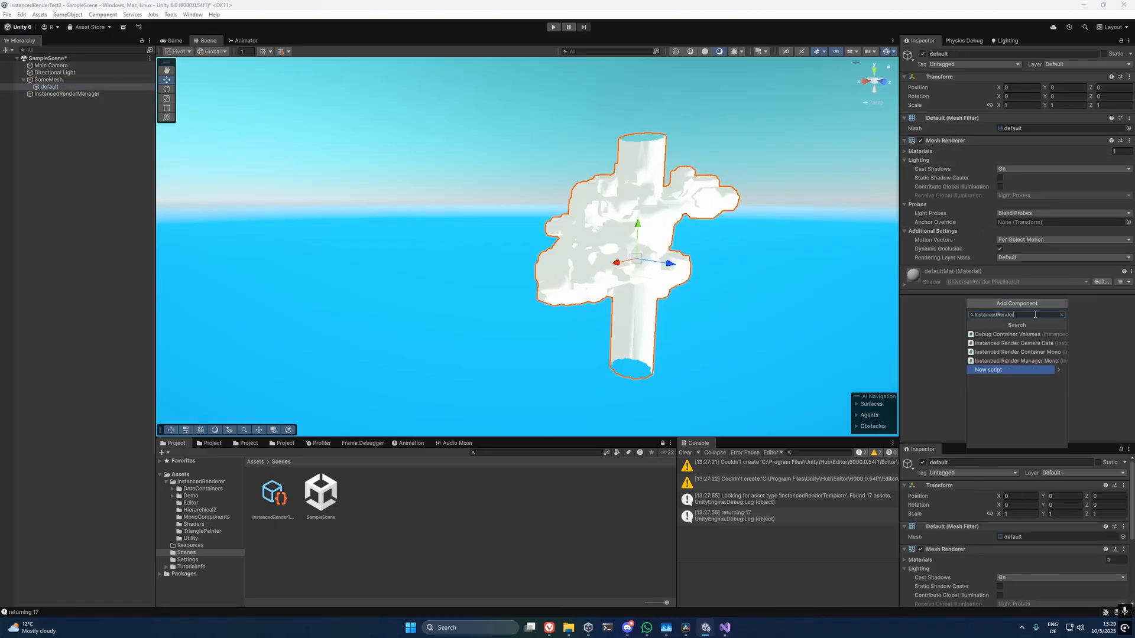
{"action": "type", "text": "Con"}
{"action": "left_click", "coordinate": [1022, 335]}
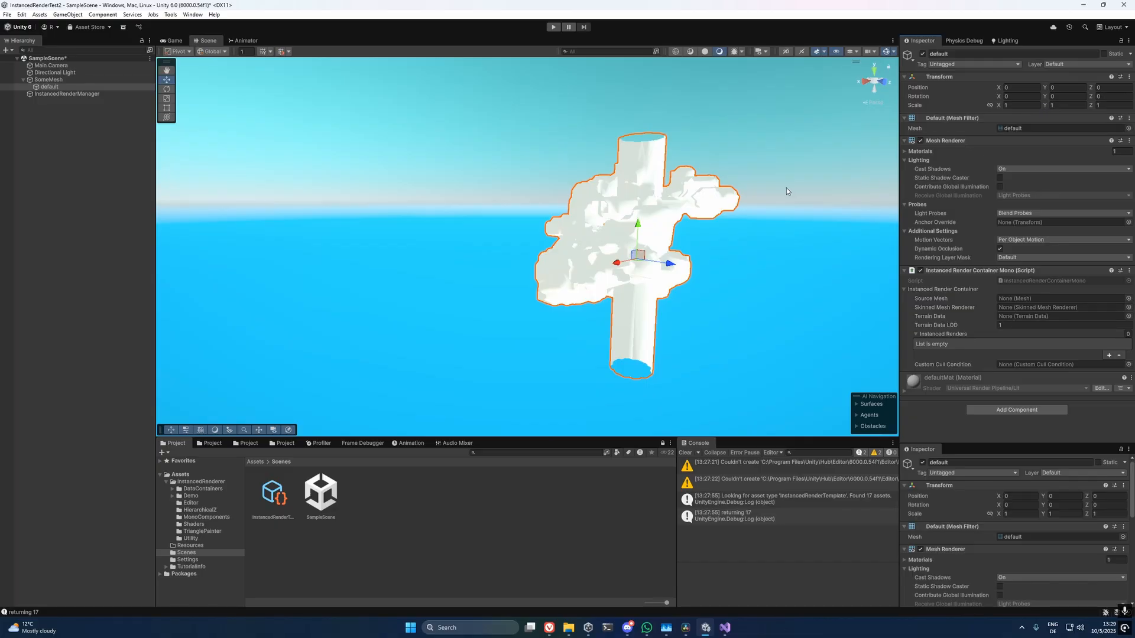
Copy the mesh from the default object's Mesh Filter into the render container's Source Mesh.
{"action": "middle_click_drag", "start_coordinate": [755, 183], "coordinate": [699, 184]}
{"action": "right_click", "coordinate": [1011, 128]}
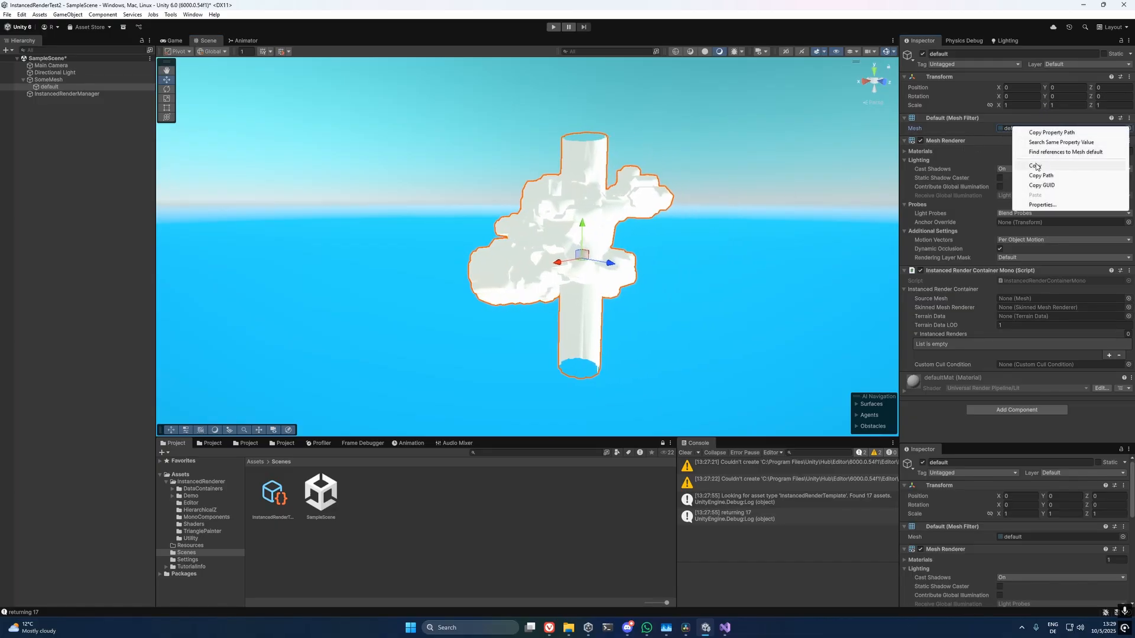
{"action": "left_click", "coordinate": [1035, 166]}
{"action": "right_click", "coordinate": [1007, 300]}
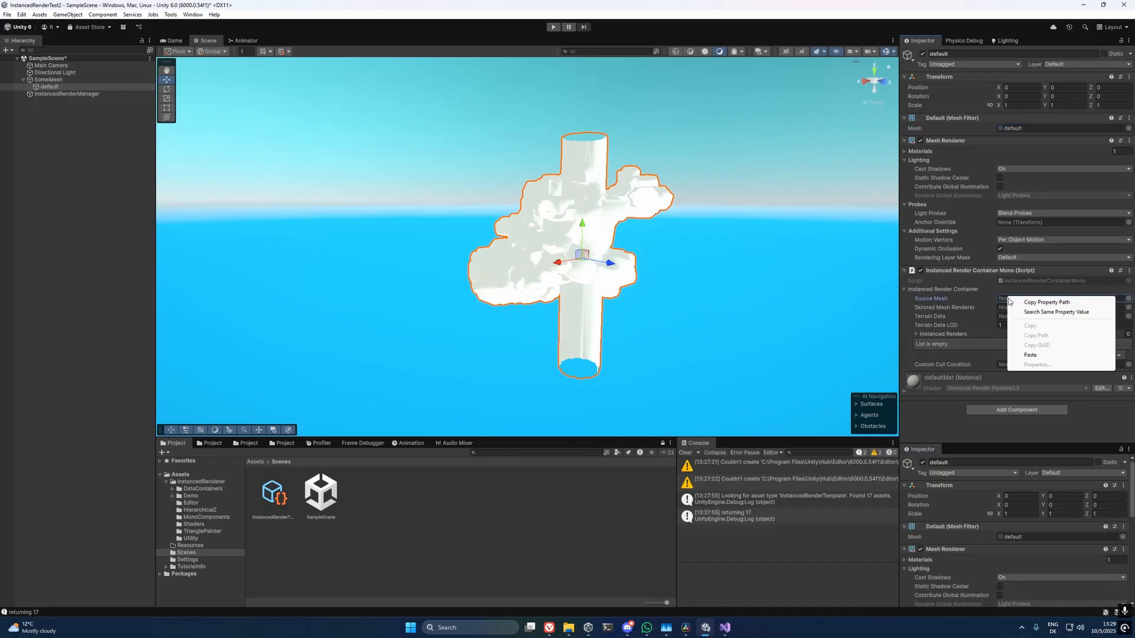
{"action": "left_click", "coordinate": [1030, 355]}
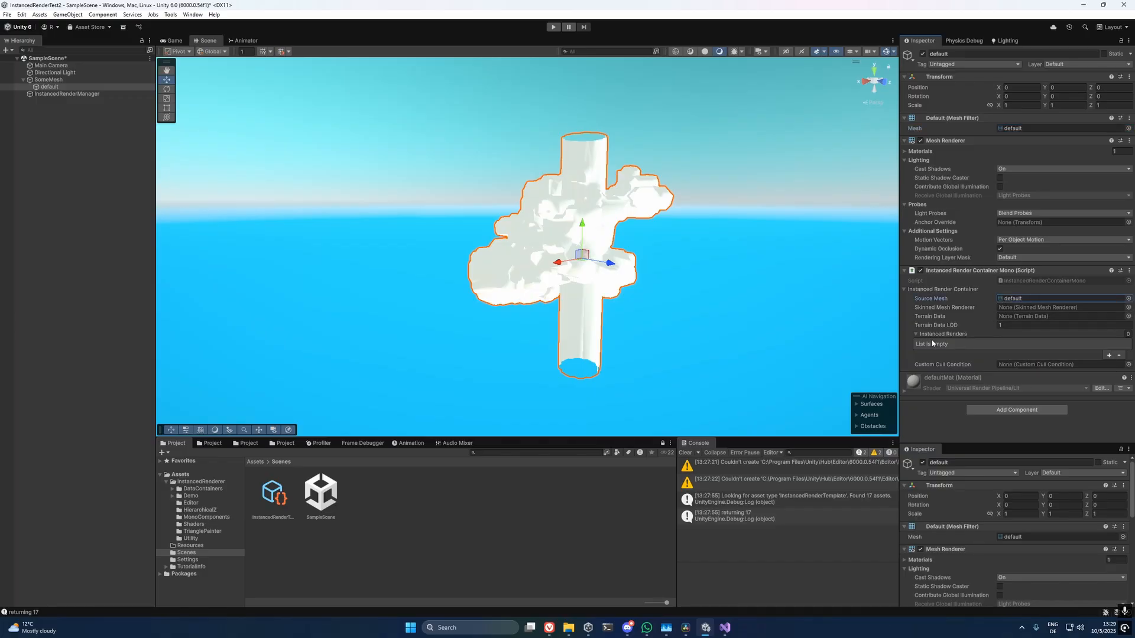
Add an element to the container's Instanced Renders list and assign the new instanced render template to it.
{"action": "left_click", "coordinate": [1108, 355]}
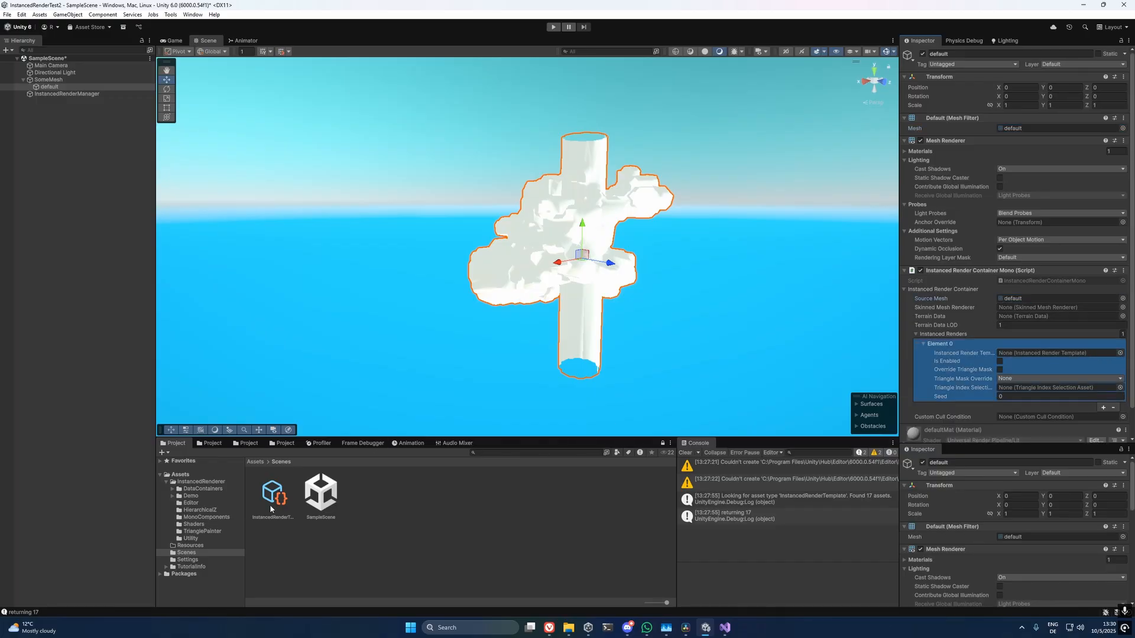
{"action": "left_click_drag", "start_coordinate": [271, 509], "coordinate": [1000, 354]}
{"action": "left_click", "coordinate": [284, 494]}
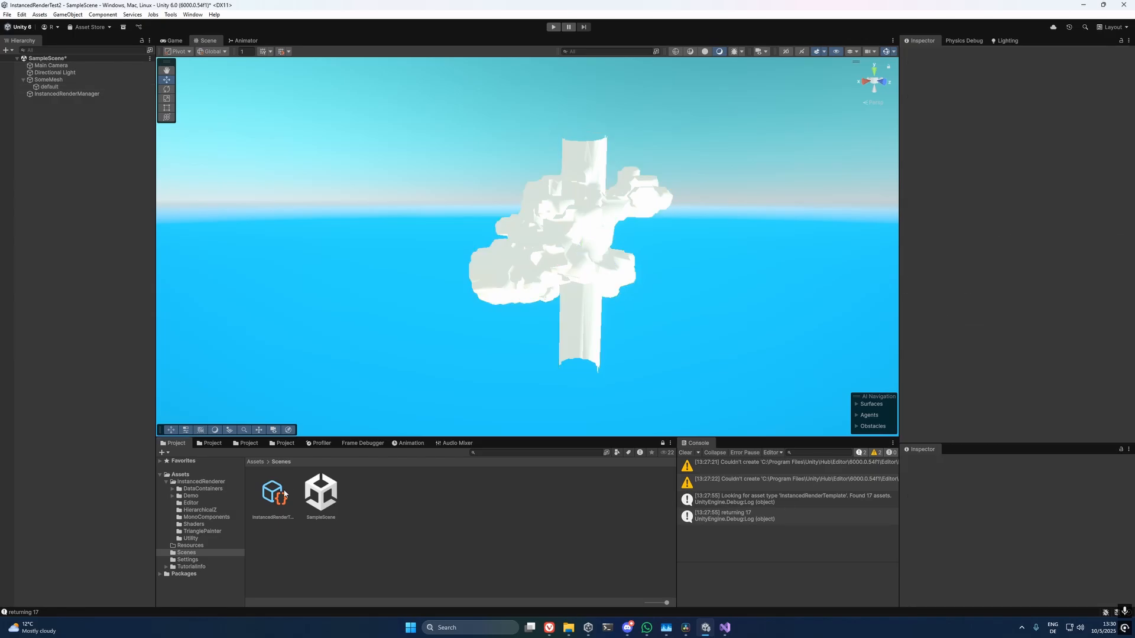
Assign the Grass2D mesh to the new instanced render template.
{"action": "left_click", "coordinate": [271, 494]}
{"action": "scroll", "coordinate": [689, 189], "scroll_direction": "up", "scroll_amount": 3}
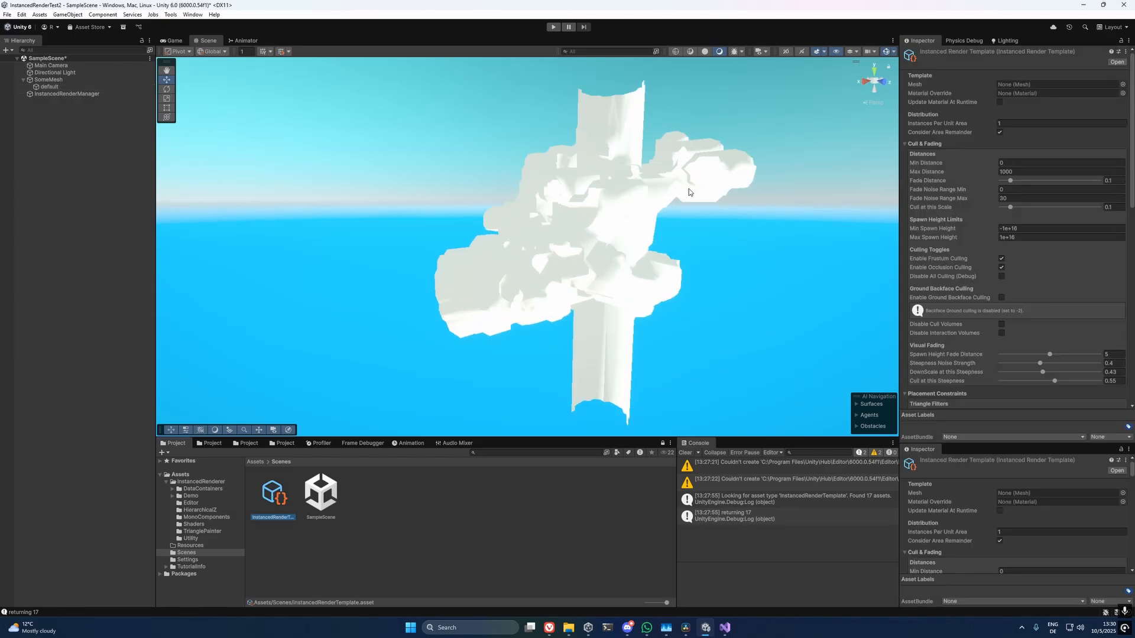
{"action": "left_click", "coordinate": [1122, 85]}
{"action": "type", "text": "gra"}
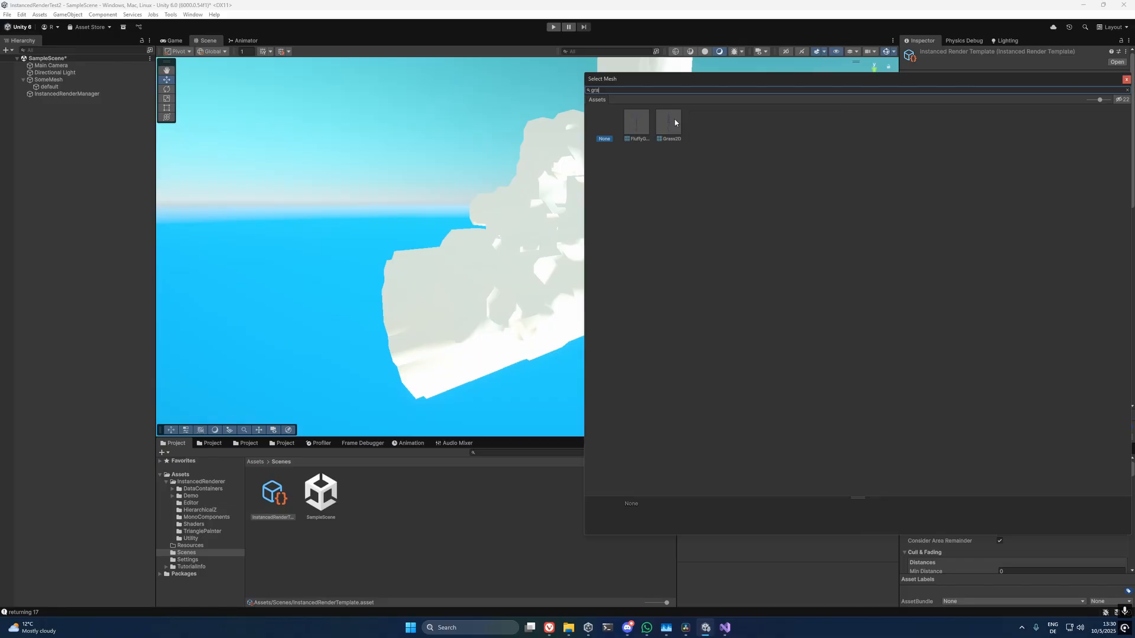
{"action": "left_click", "coordinate": [674, 129]}
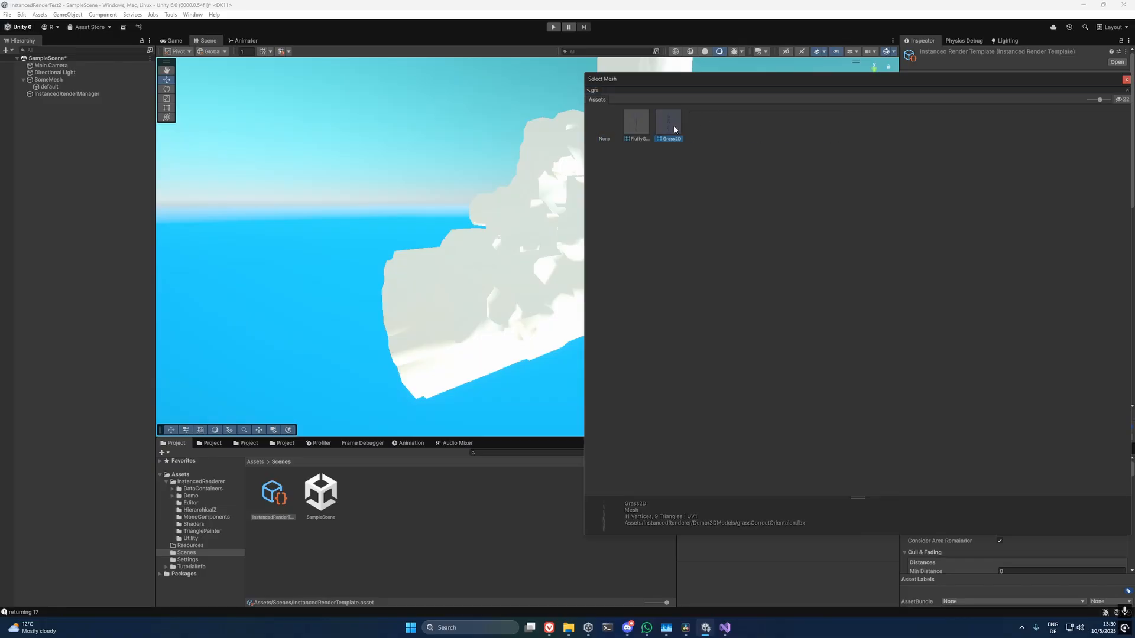
{"action": "left_click", "coordinate": [481, 541]}
{"action": "middle_click_drag", "start_coordinate": [542, 309], "coordinate": [552, 267]}
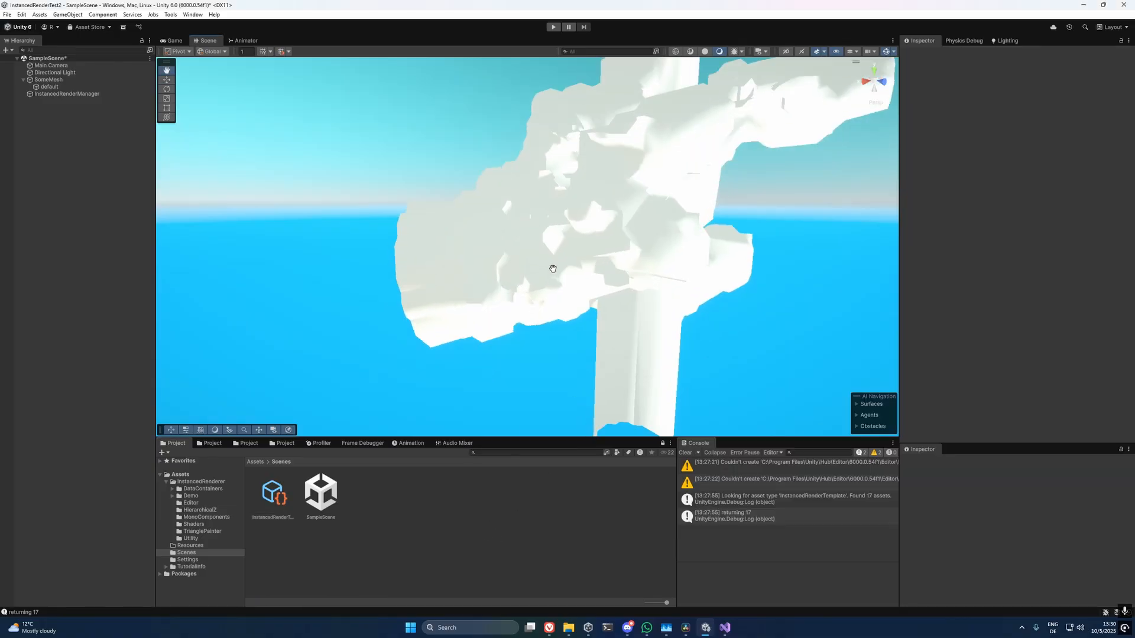
Run the scene in play mode and fly the camera around the mesh to view the instanced grass.
{"action": "left_click", "coordinate": [552, 27]}
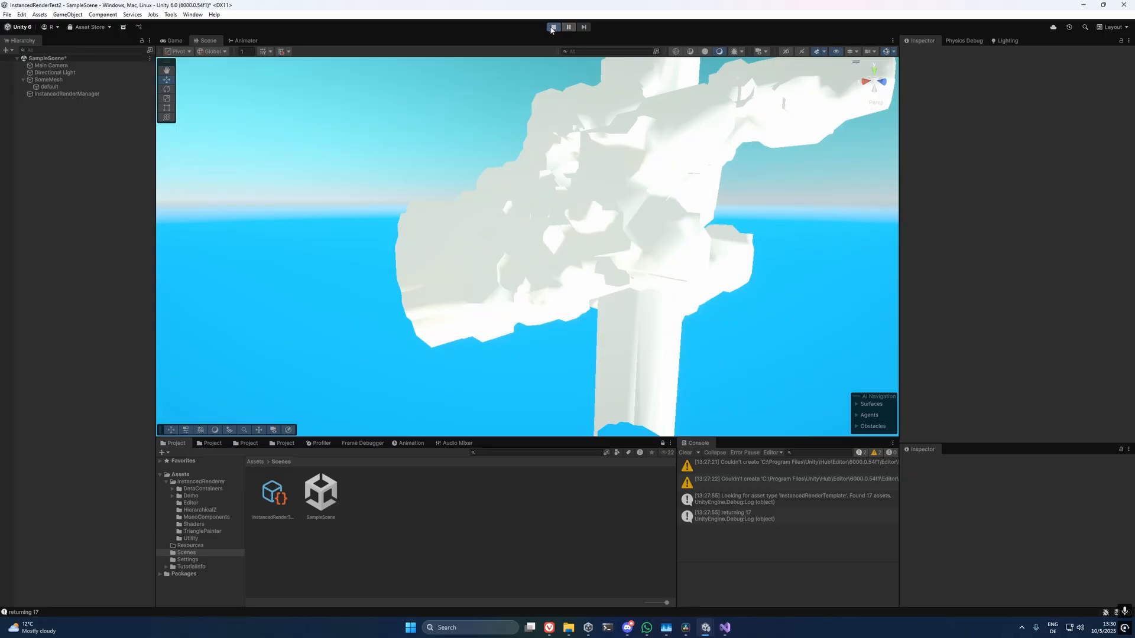
{"action": "key", "text": "s"}
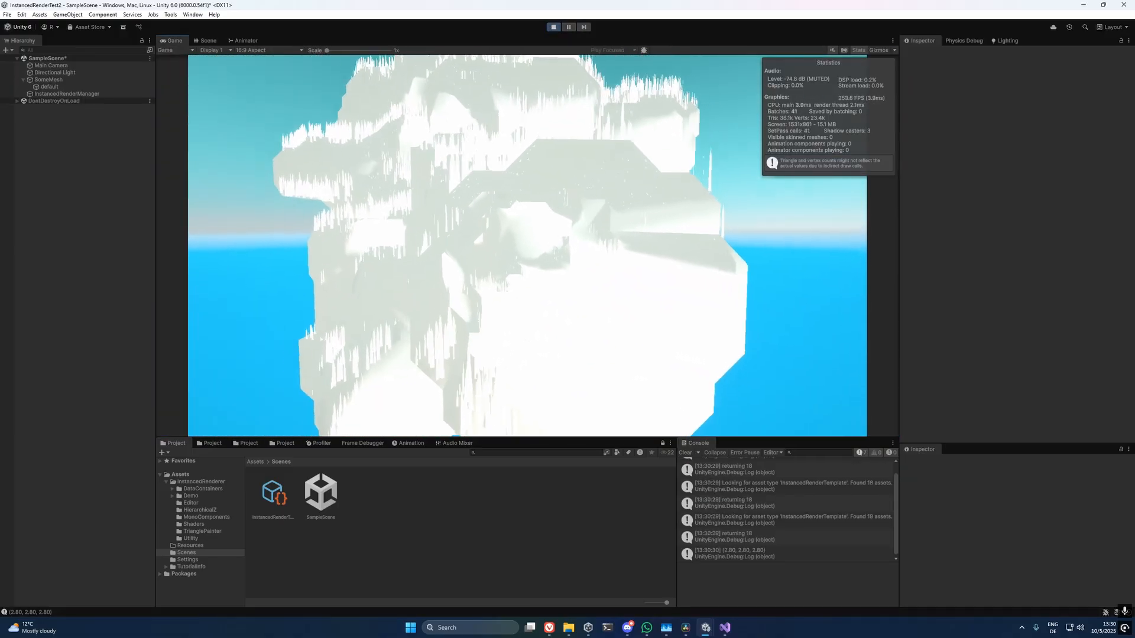
{"action": "key", "text": "w"}
{"action": "key", "text": "s"}
{"action": "key", "text": "alt+Tab"}
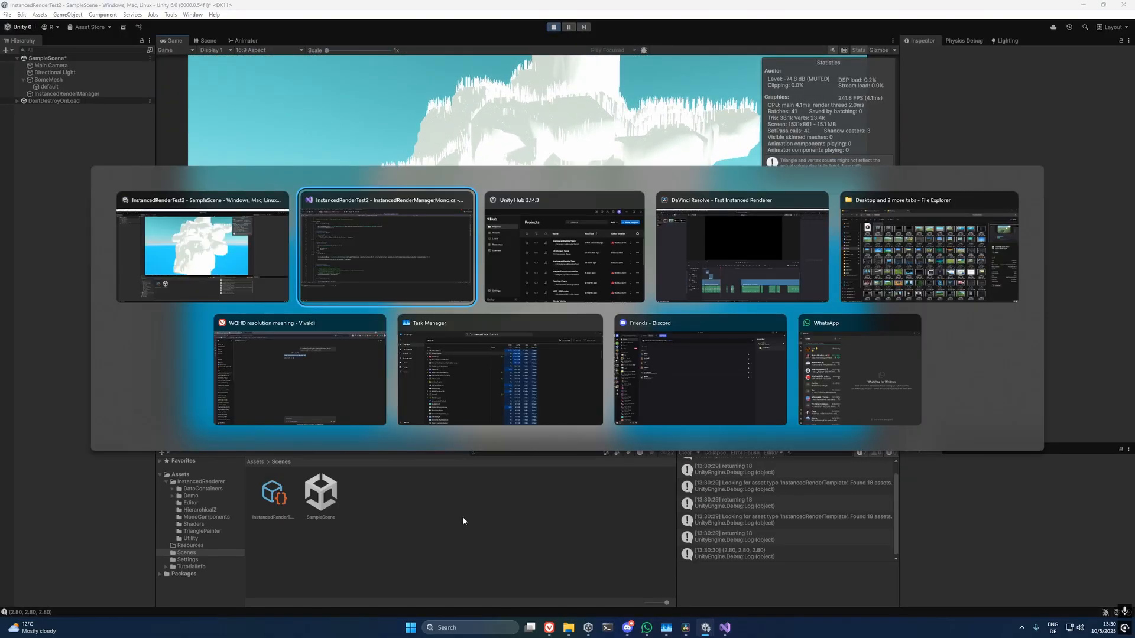
Enable the use of procedural coloring in the instanced render template, with its Cull & Fading and Placement Constraints sections collapsed.
{"action": "left_click", "coordinate": [278, 498]}
{"action": "scroll", "coordinate": [949, 180], "scroll_direction": "down", "scroll_amount": 6}
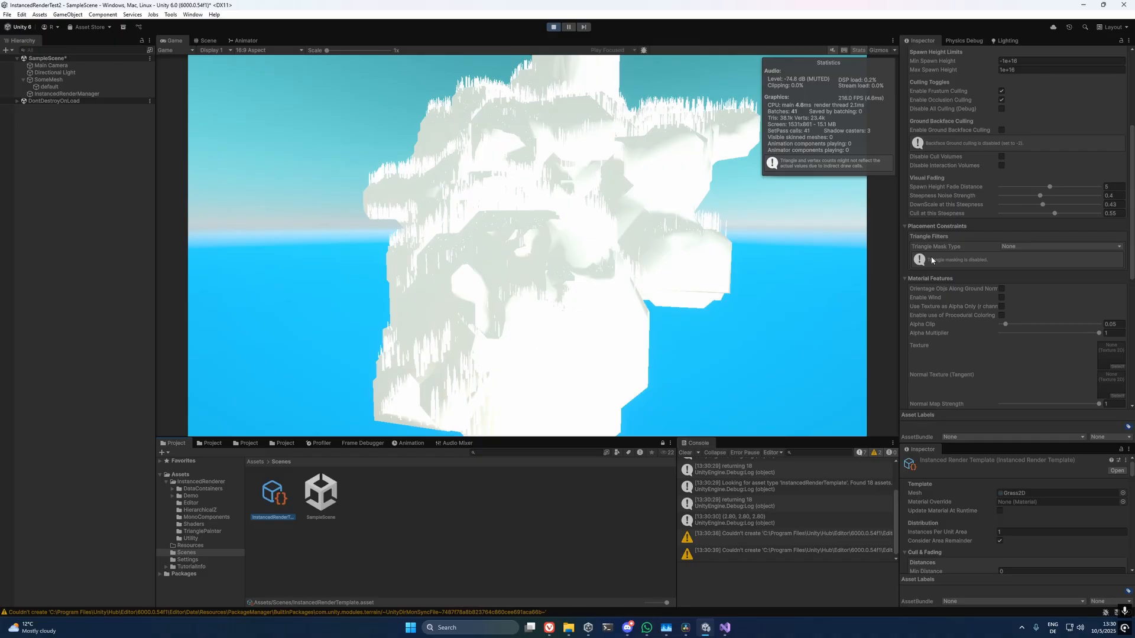
{"action": "scroll", "coordinate": [916, 187], "scroll_direction": "up", "scroll_amount": 5}
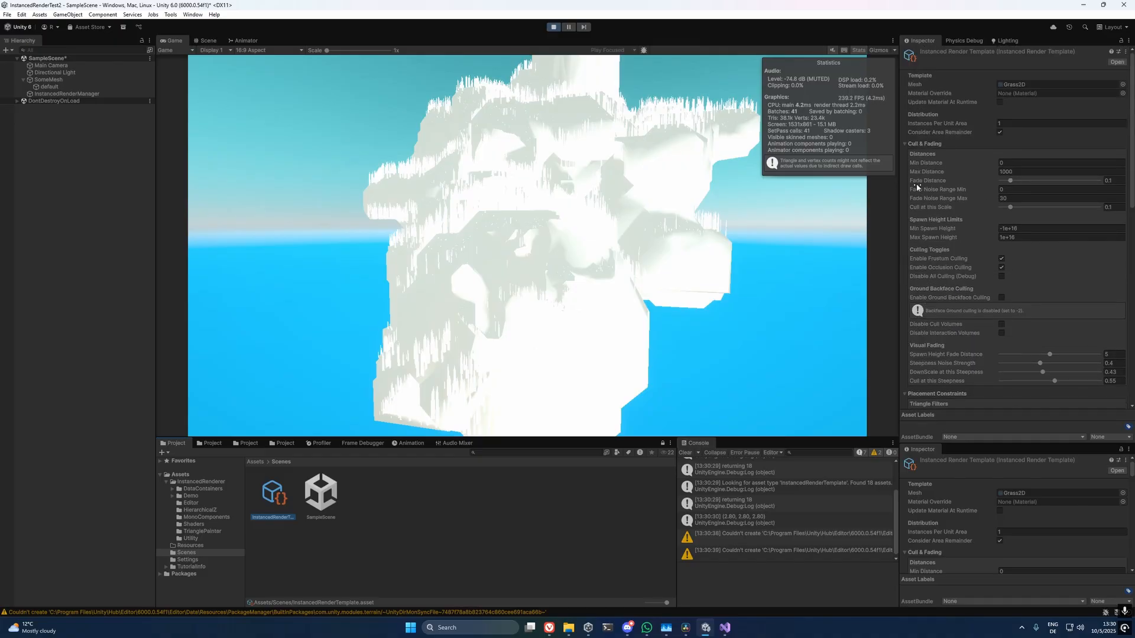
{"action": "left_click", "coordinate": [906, 144]}
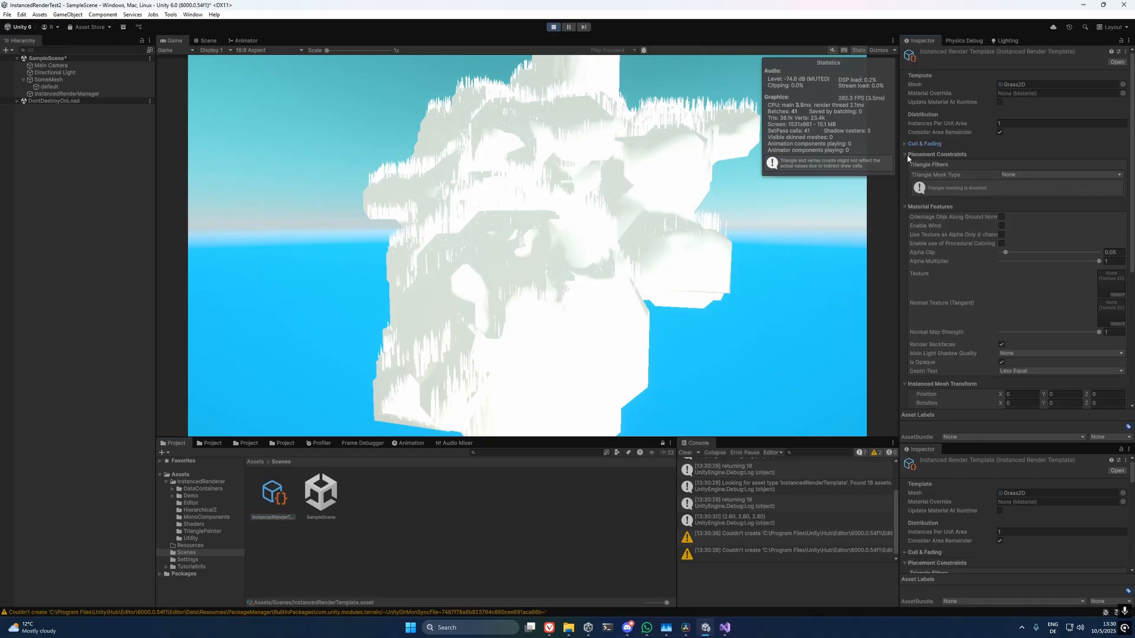
{"action": "left_click", "coordinate": [907, 154]}
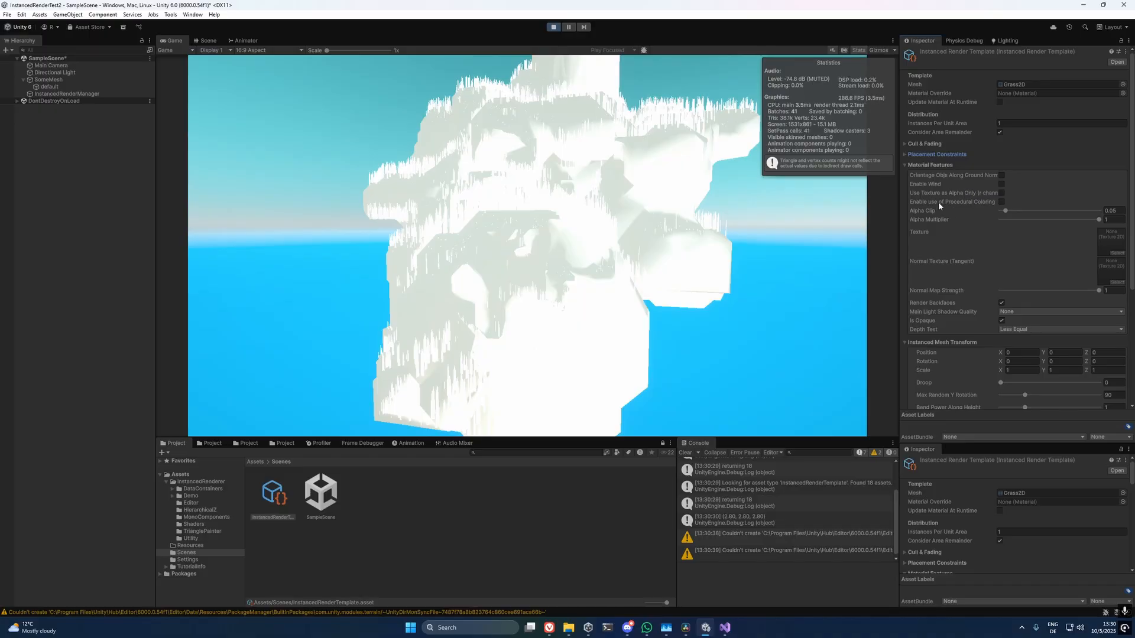
{"action": "left_click", "coordinate": [1001, 202]}
Set the template's Bottom Color to black (000000) and its Bottom Fade Power to 0.568, and inspect the grass up close.
{"action": "scroll", "coordinate": [929, 209], "scroll_direction": "down", "scroll_amount": 10}
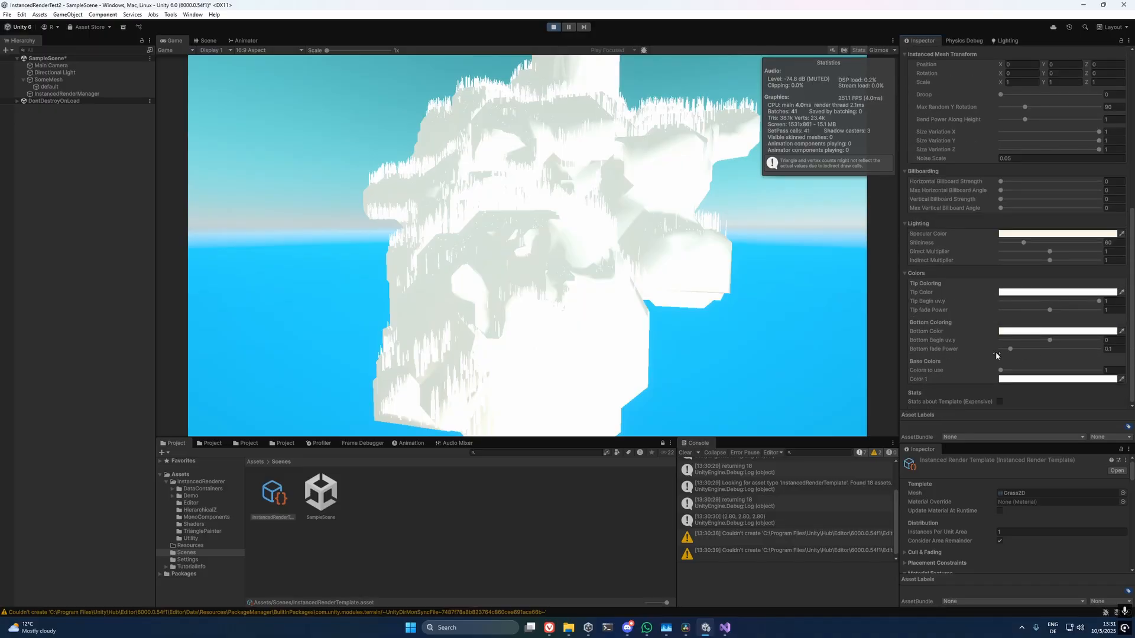
{"action": "left_click", "coordinate": [1022, 332]}
{"action": "left_click_drag", "start_coordinate": [1058, 408], "coordinate": [1002, 435]}
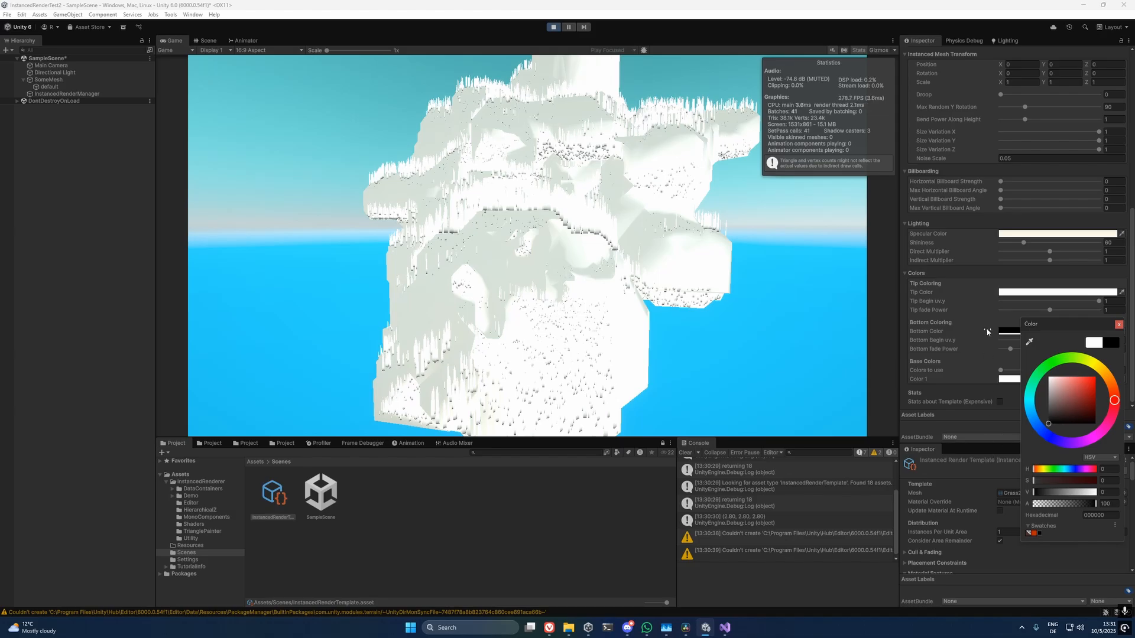
{"action": "left_click", "coordinate": [952, 311]}
{"action": "mouse_move", "coordinate": [1048, 311]}
{"action": "left_mouse_down"}
{"action": "mouse_move", "coordinate": [1037, 310]}
{"action": "mouse_move", "coordinate": [1048, 311]}
{"action": "left_mouse_up"}
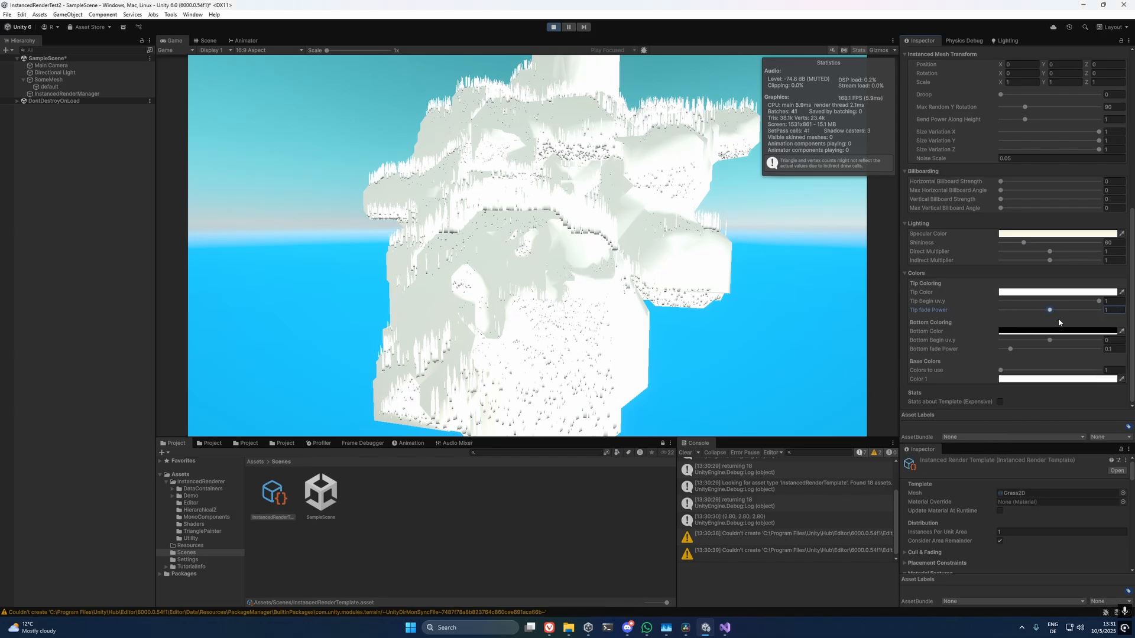
{"action": "left_click_drag", "start_coordinate": [1010, 349], "coordinate": [1058, 347]}
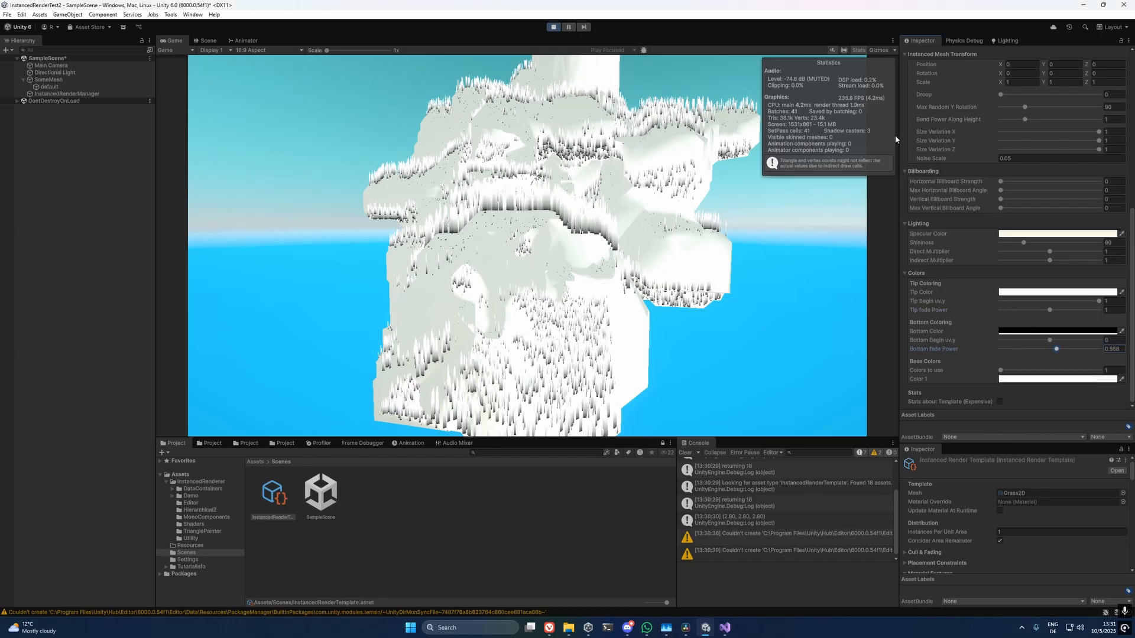
{"action": "left_click", "coordinate": [615, 322]}
{"action": "key", "text": "w"}
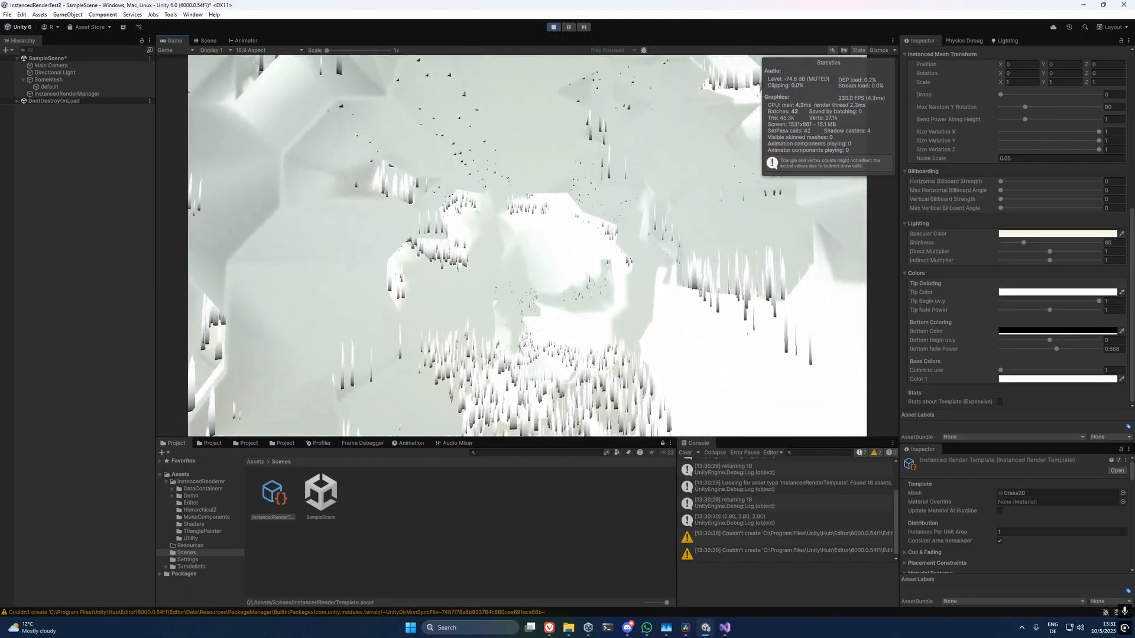
{"action": "key", "text": "s"}
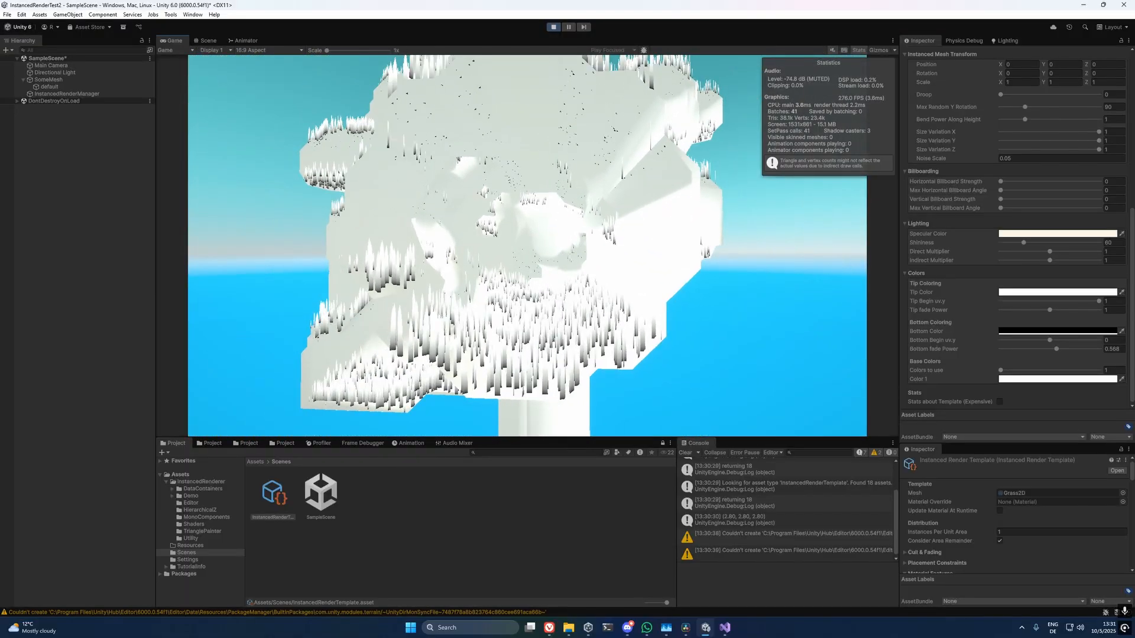
Enable orienting the objects along the ground normal in the template's Material Features, and inspect the blades near and far.
{"action": "key", "text": "alt+Tab"}
{"action": "scroll", "coordinate": [923, 254], "scroll_direction": "up", "scroll_amount": 10}
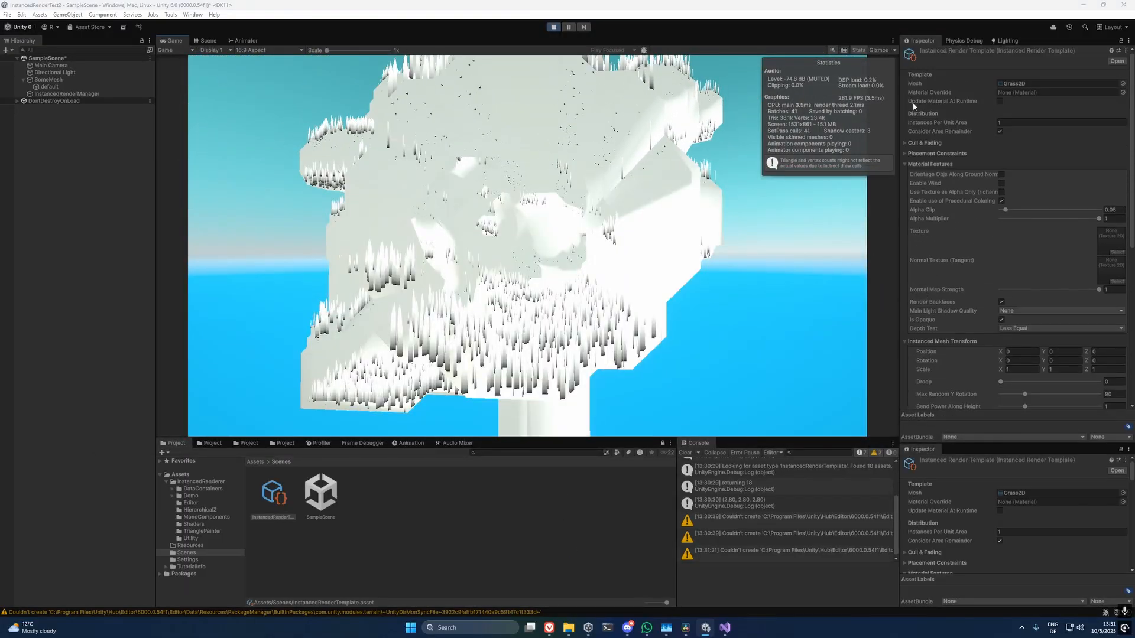
{"action": "left_click", "coordinate": [1001, 175]}
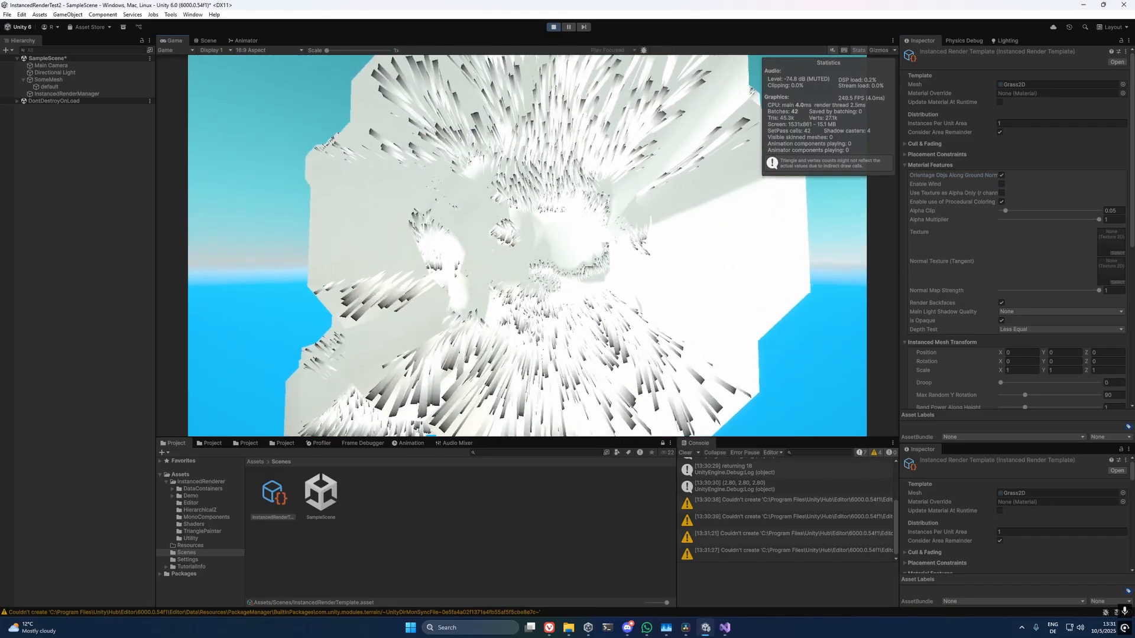
{"action": "key", "text": "w"}
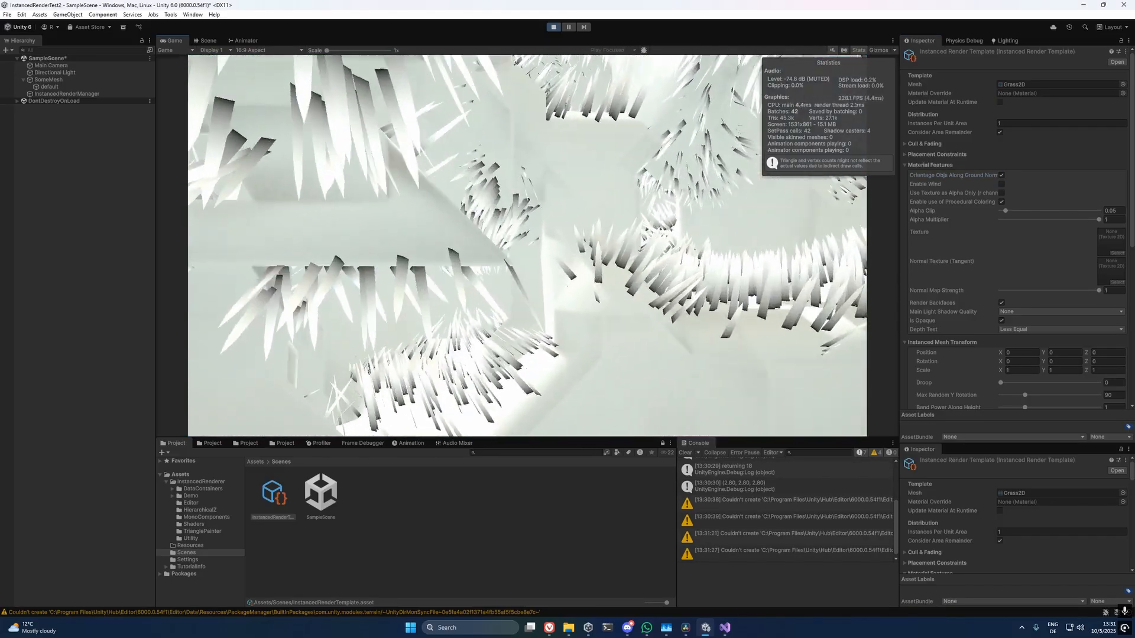
{"action": "key", "text": "s"}
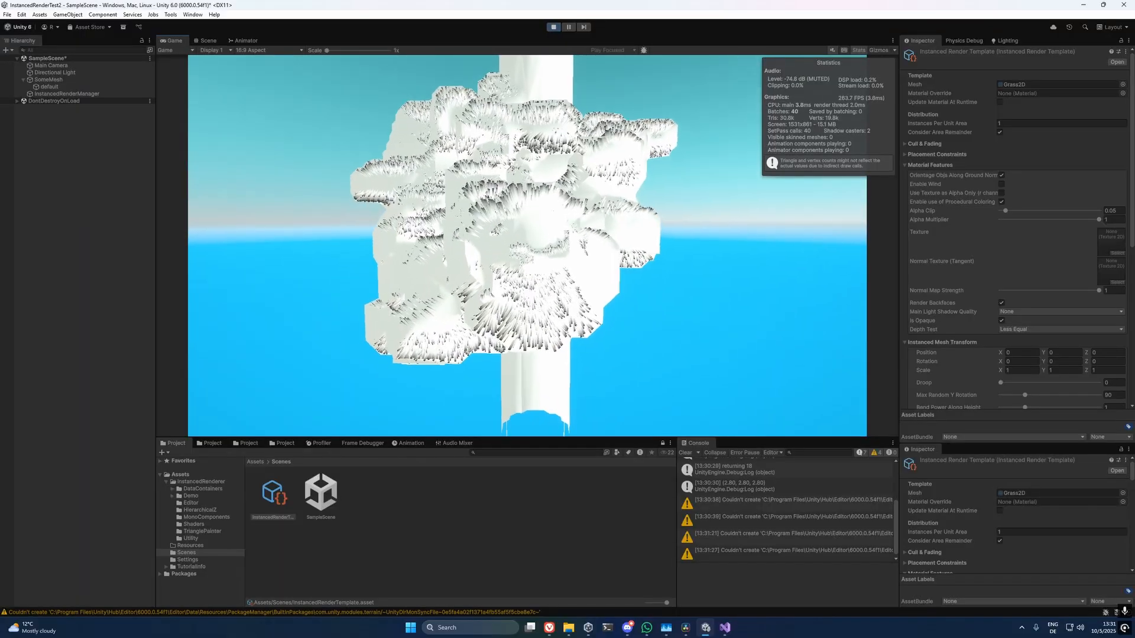
Enable wind in the template's Material Features and bring up its Wind settings.
{"action": "scroll", "coordinate": [943, 165], "scroll_direction": "down", "scroll_amount": 10}
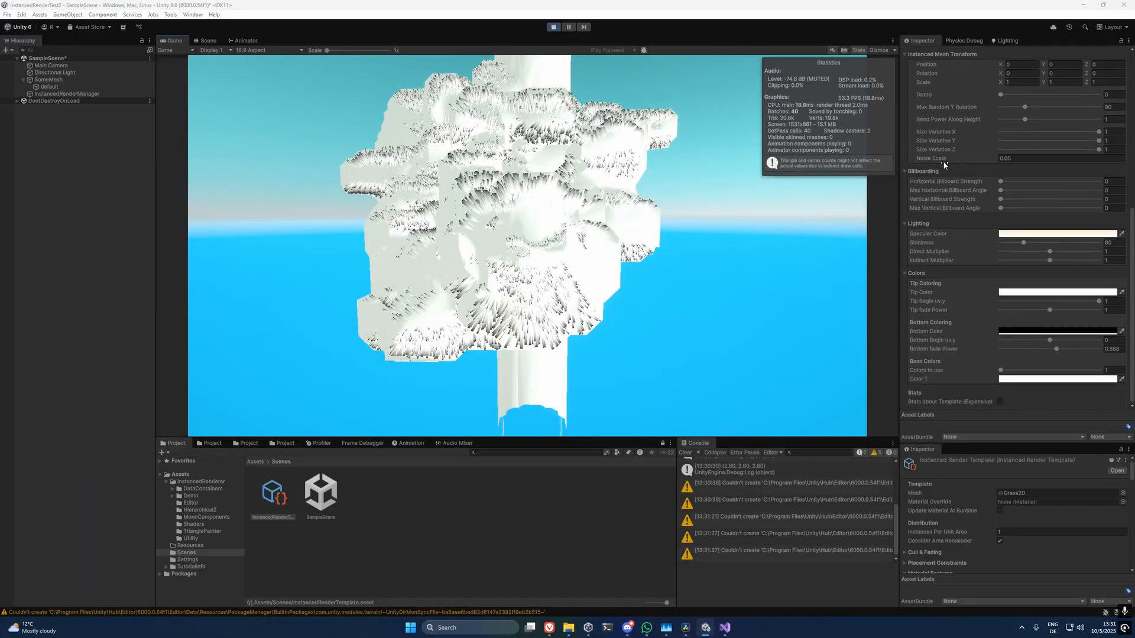
{"action": "scroll", "coordinate": [951, 195], "scroll_direction": "up", "scroll_amount": 10}
{"action": "left_click", "coordinate": [1001, 184]}
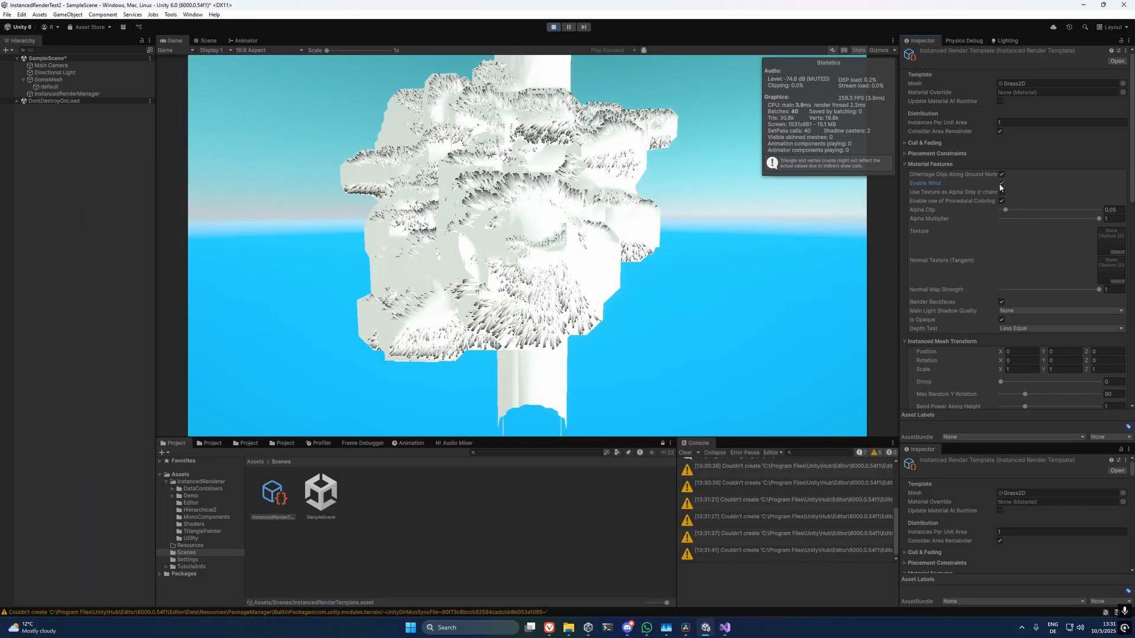
{"action": "scroll", "coordinate": [963, 278], "scroll_direction": "down", "scroll_amount": 8}
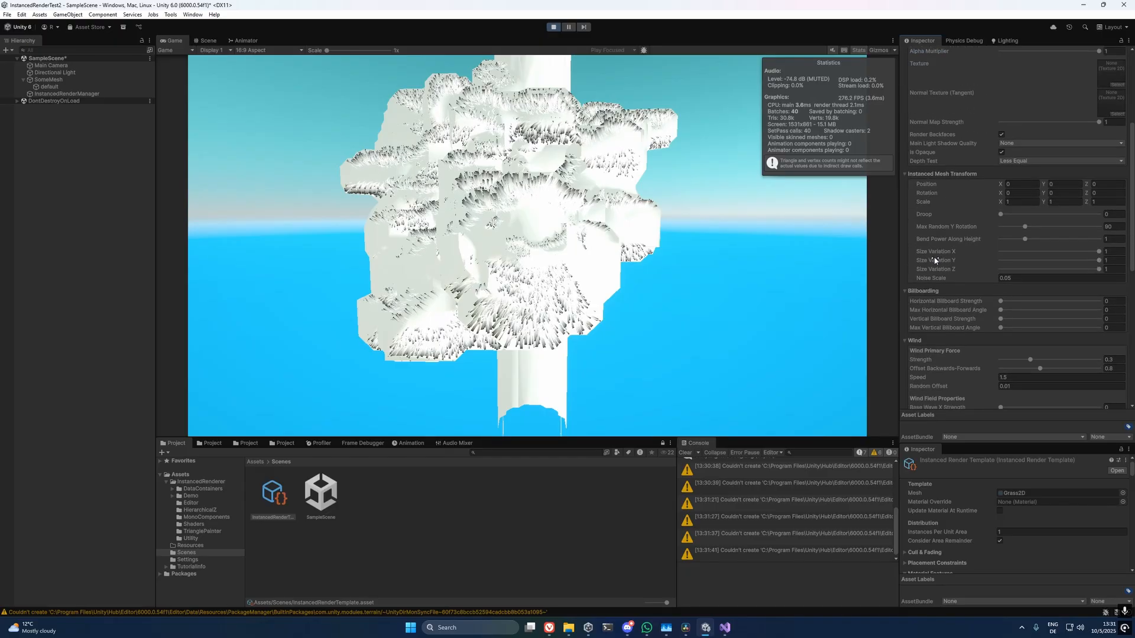